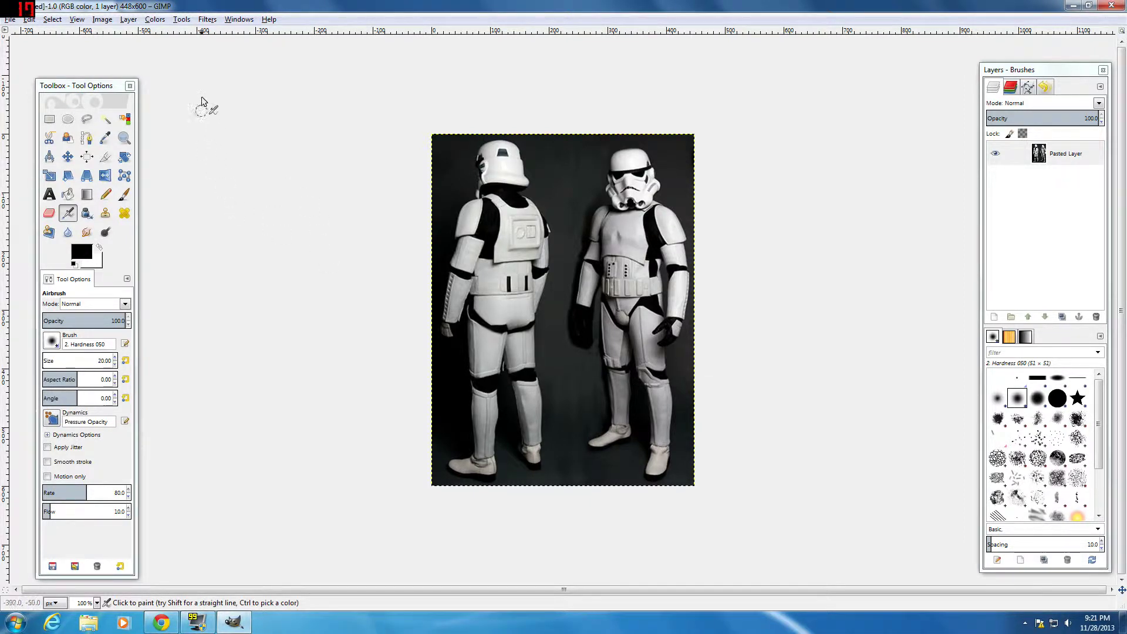
Step: Create a new blank 448x600 image and maximize its window
{"action": "left_click", "coordinate": [10, 18]}
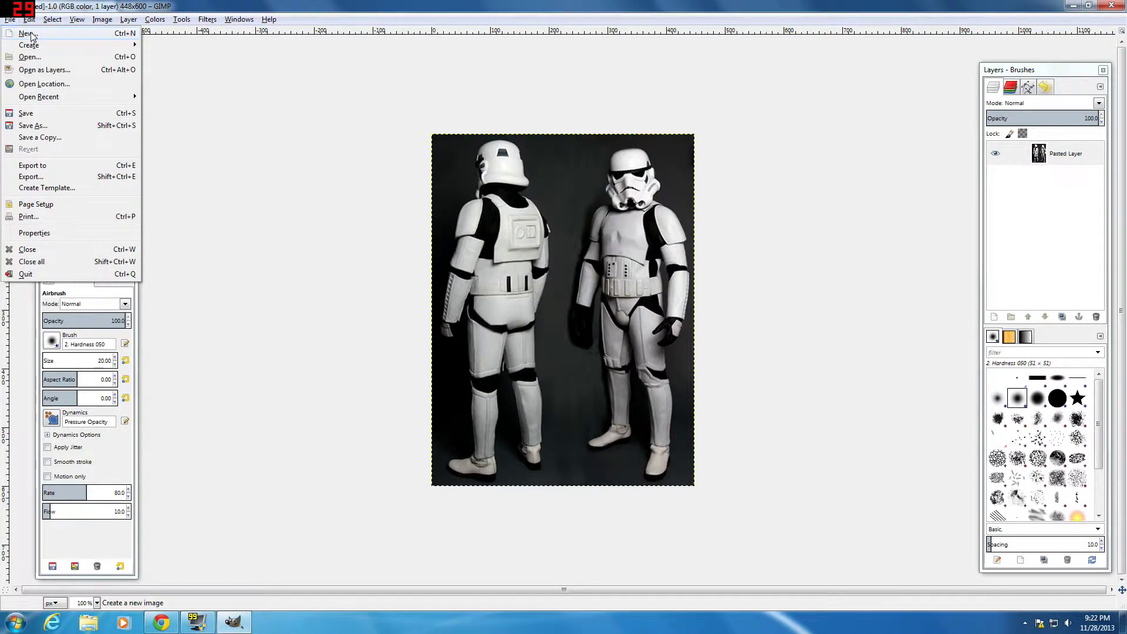
{"action": "left_click", "coordinate": [35, 38]}
{"action": "left_click", "coordinate": [424, 320]}
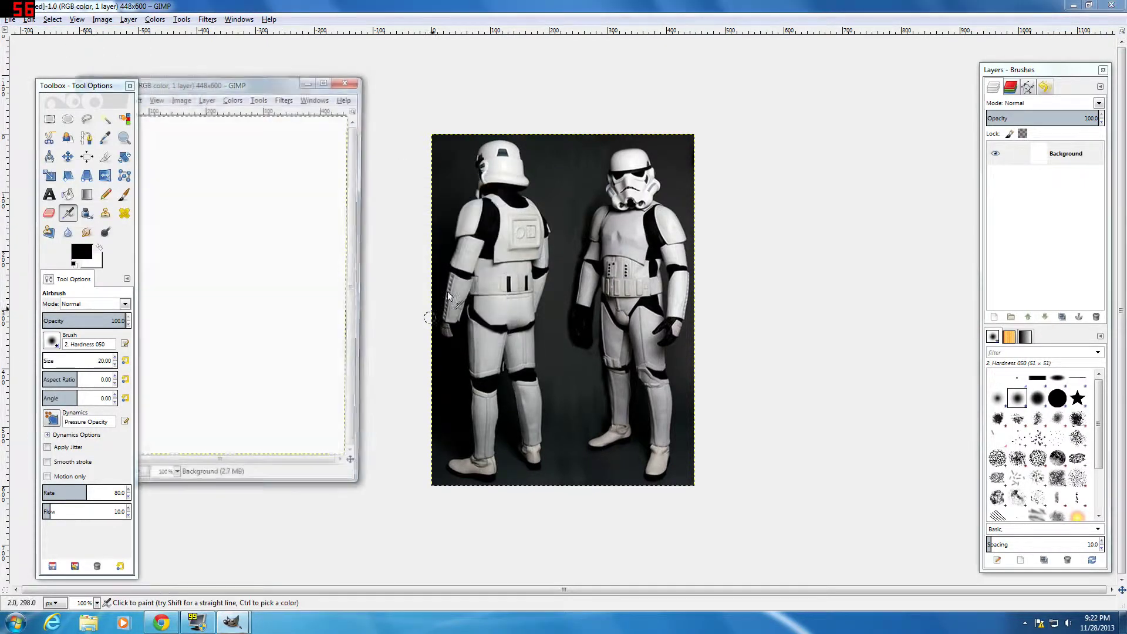
{"action": "left_click", "coordinate": [331, 78]}
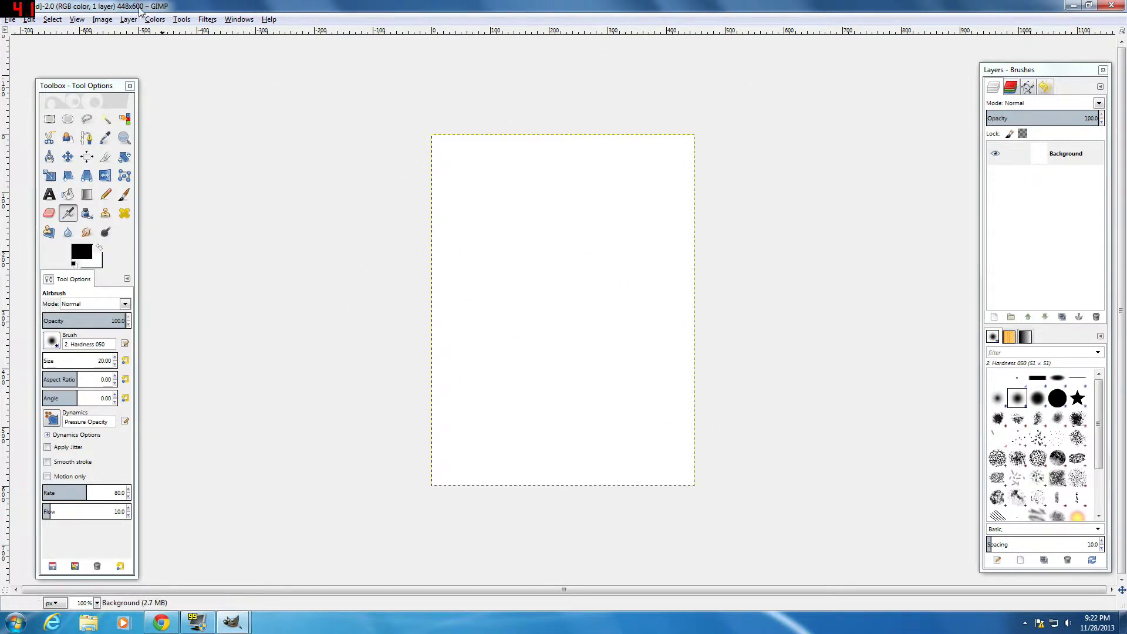
Step: Make the new image's white background transparent with Color to Alpha, using white (ffffff) as the source colour
{"action": "left_click", "coordinate": [155, 19]}
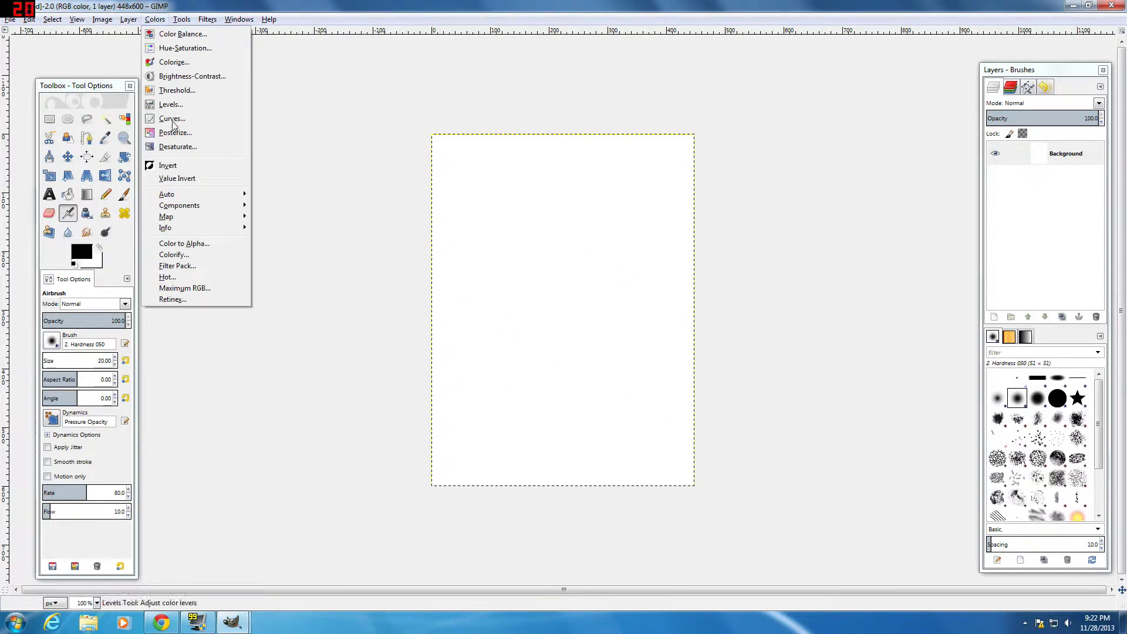
{"action": "left_click", "coordinate": [202, 243]}
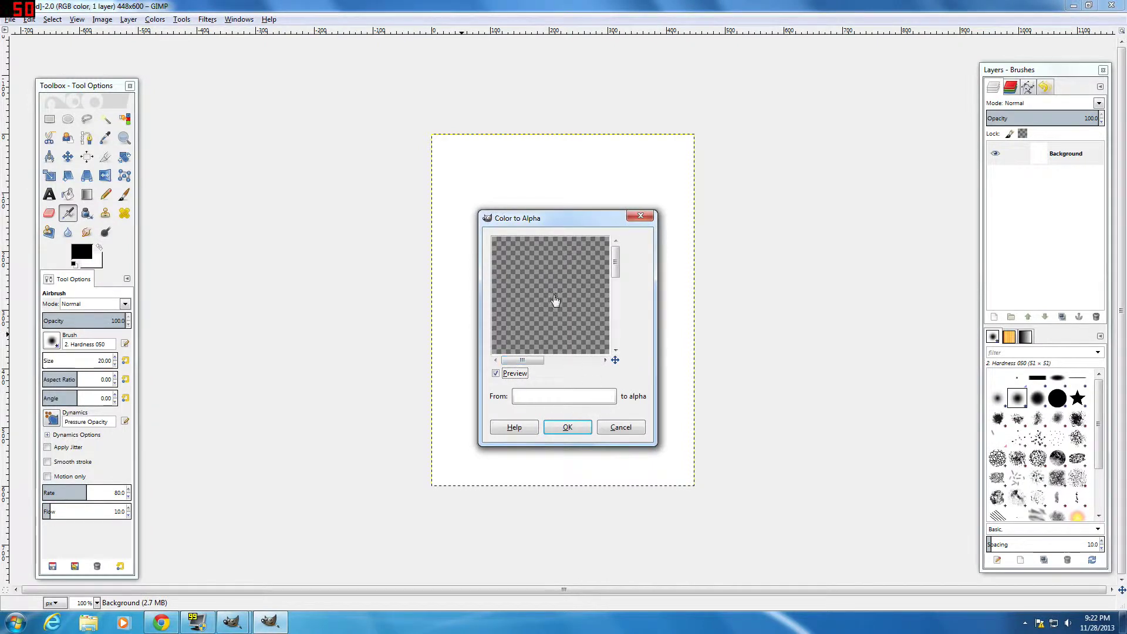
{"action": "left_click", "coordinate": [540, 399]}
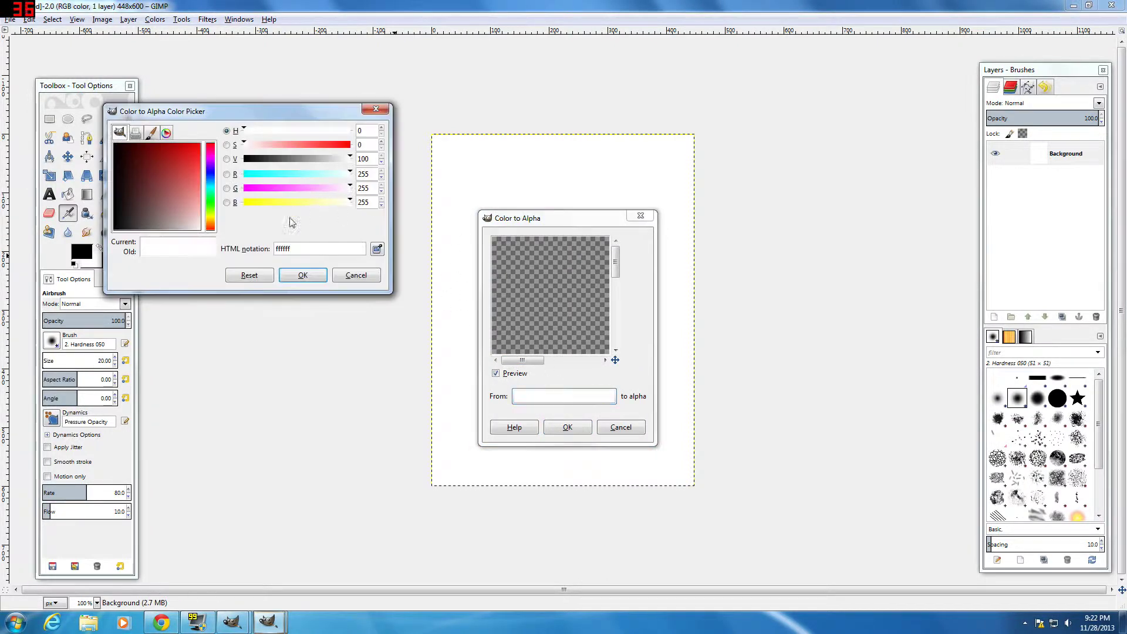
{"action": "left_click", "coordinate": [299, 276]}
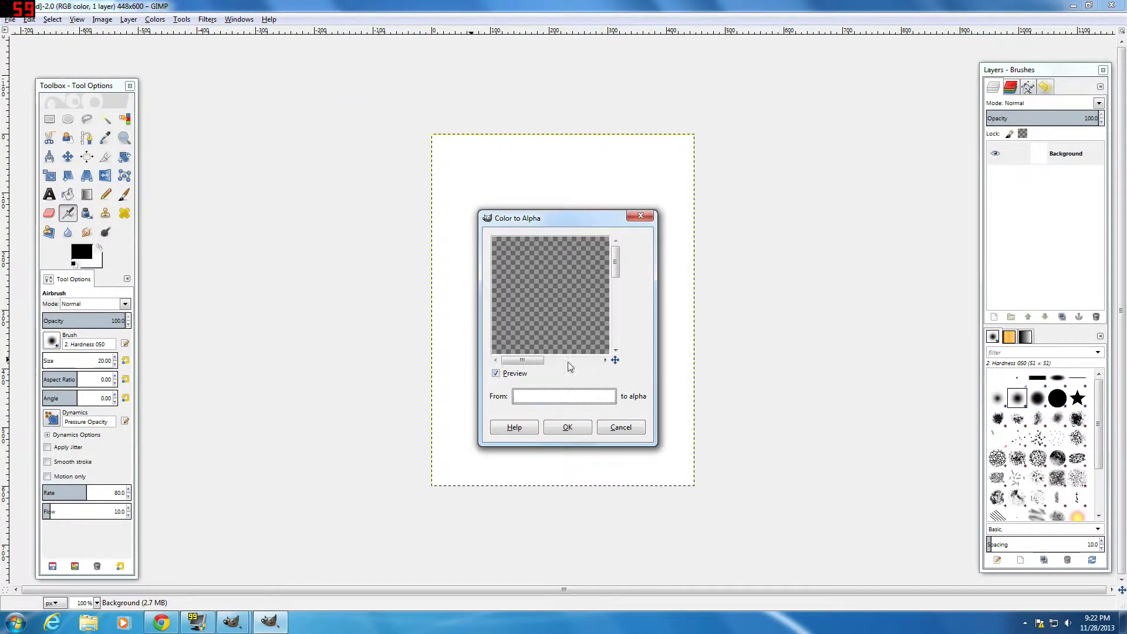
{"action": "left_click", "coordinate": [564, 427]}
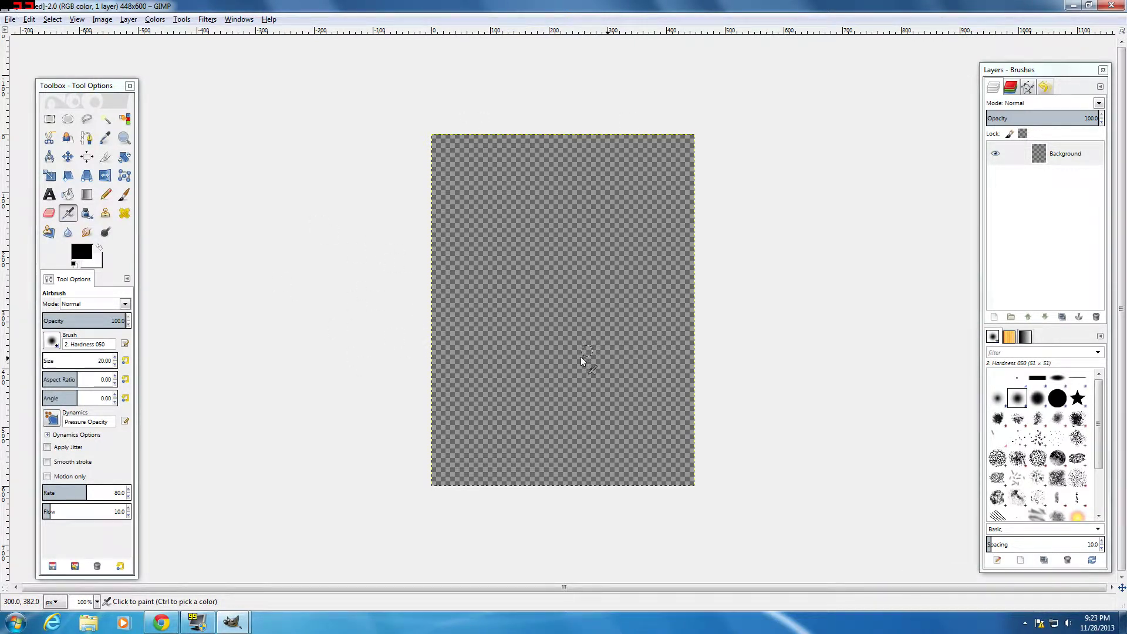
Step: Scribble black Pencil strokes across the transparent image, and close that image without saving
{"action": "key", "text": "n"}
{"action": "mouse_move", "coordinate": [478, 182]}
{"action": "left_mouse_down"}
{"action": "mouse_move", "coordinate": [484, 213]}
{"action": "mouse_move", "coordinate": [620, 436]}
{"action": "mouse_move", "coordinate": [561, 275]}
{"action": "mouse_move", "coordinate": [439, 308]}
{"action": "mouse_move", "coordinate": [620, 271]}
{"action": "mouse_move", "coordinate": [493, 387]}
{"action": "mouse_move", "coordinate": [701, 432]}
{"action": "left_mouse_up"}
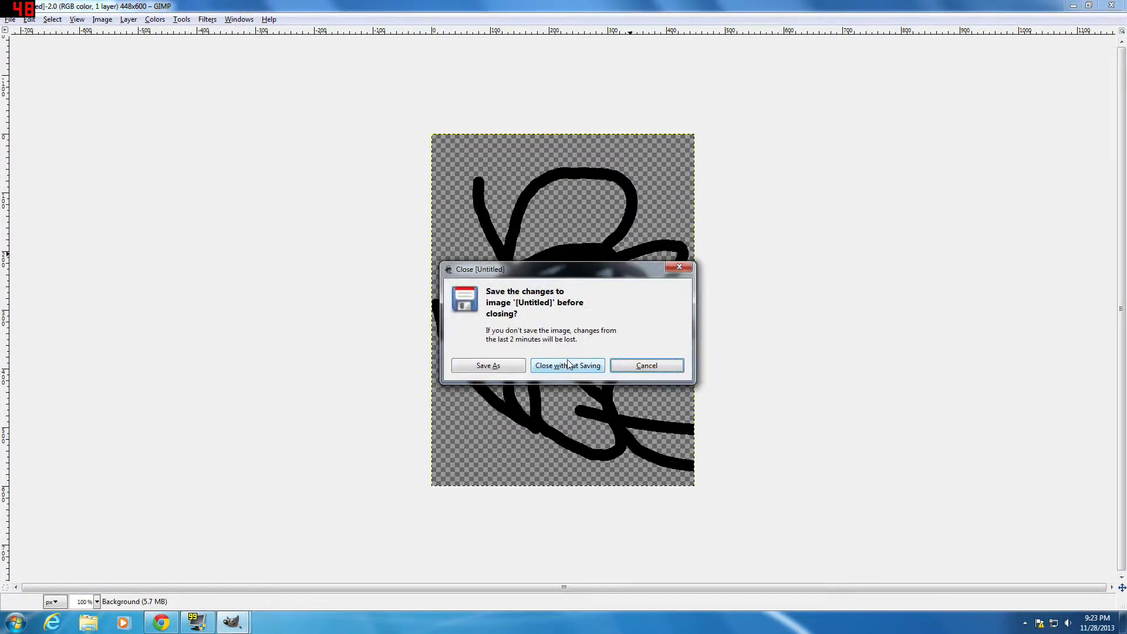
{"action": "left_click", "coordinate": [549, 361]}
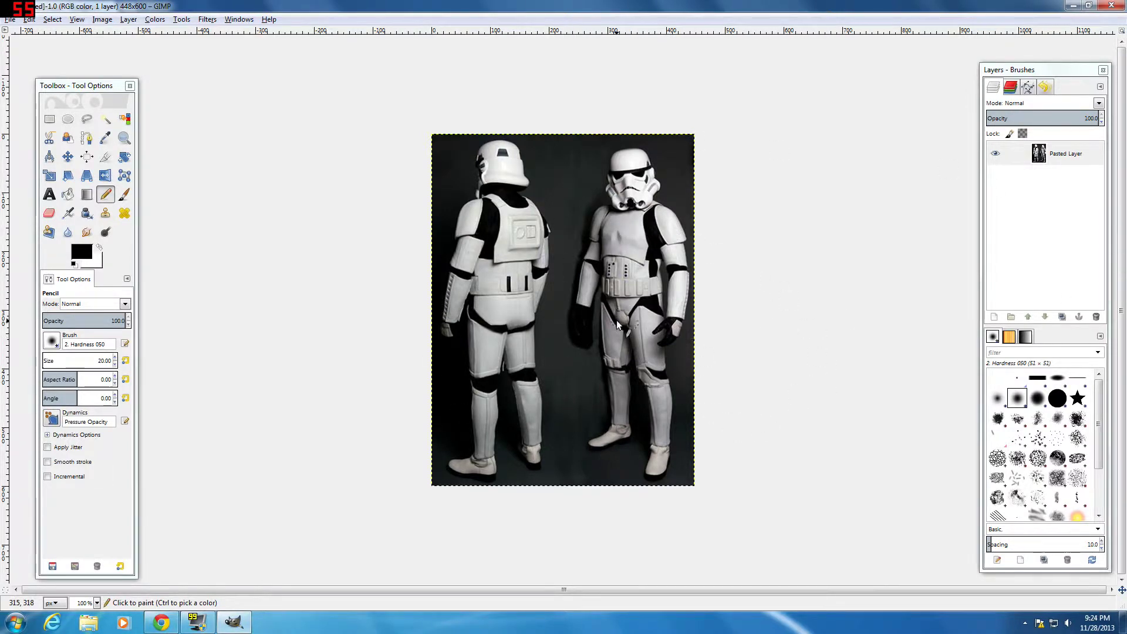
Step: Start a Free Select outline along the black sole of the front-facing stormtrooper's right boot, working towards the toe
{"action": "scroll", "coordinate": [663, 451], "scroll_direction": "up", "scroll_amount": 2}
{"action": "scroll", "coordinate": [659, 456], "scroll_direction": "down", "scroll_amount": 3}
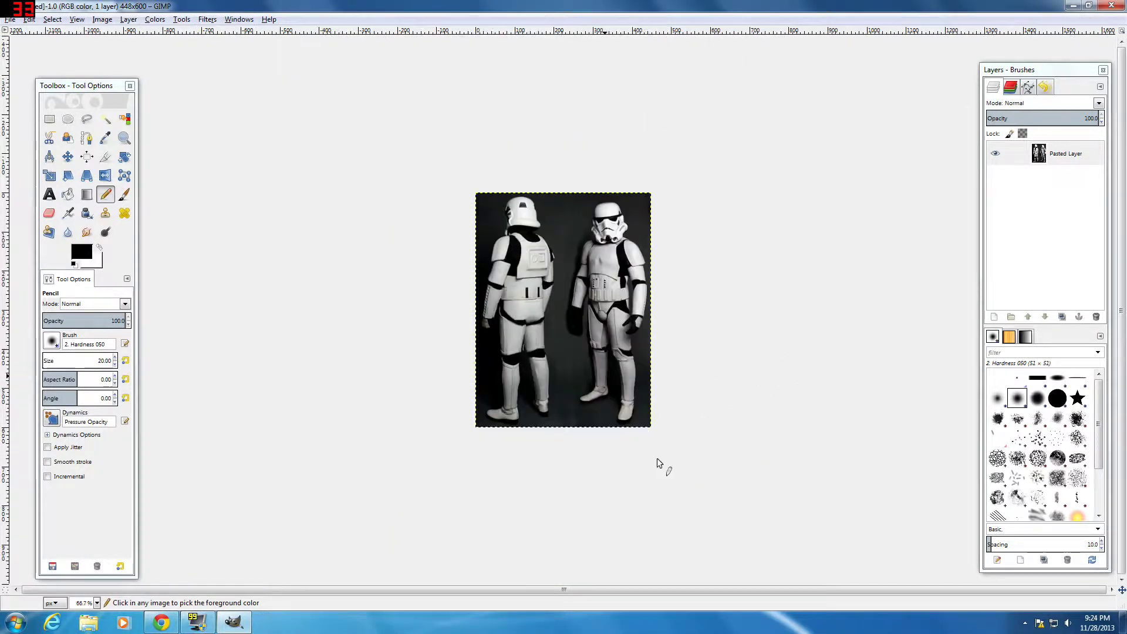
{"action": "scroll", "coordinate": [664, 447], "scroll_direction": "up", "scroll_amount": 1}
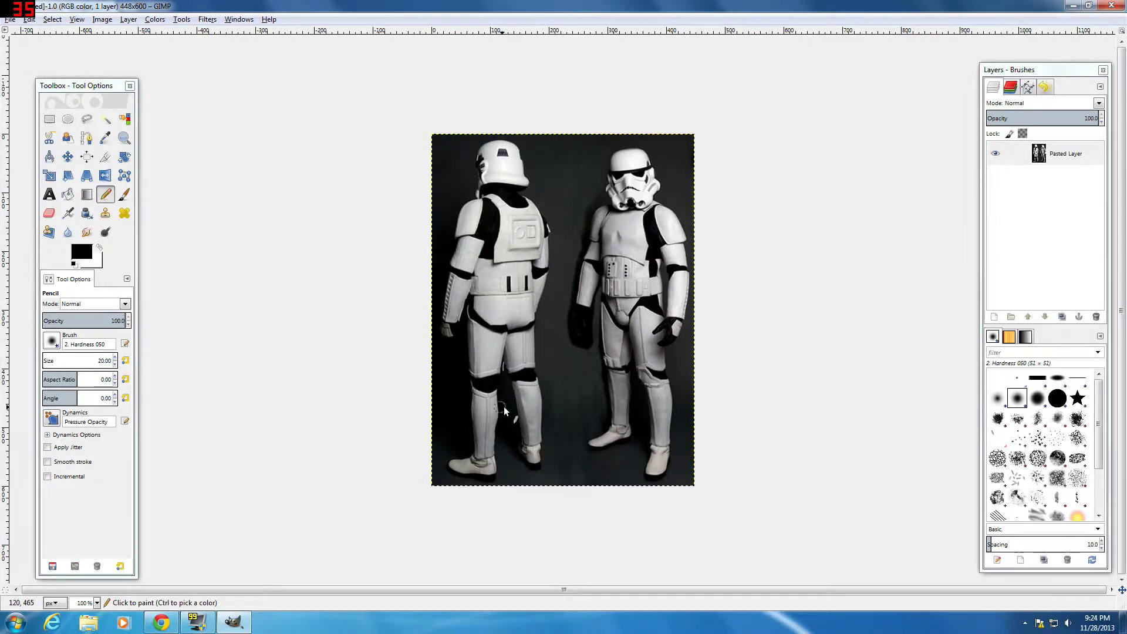
{"action": "left_click", "coordinate": [87, 119]}
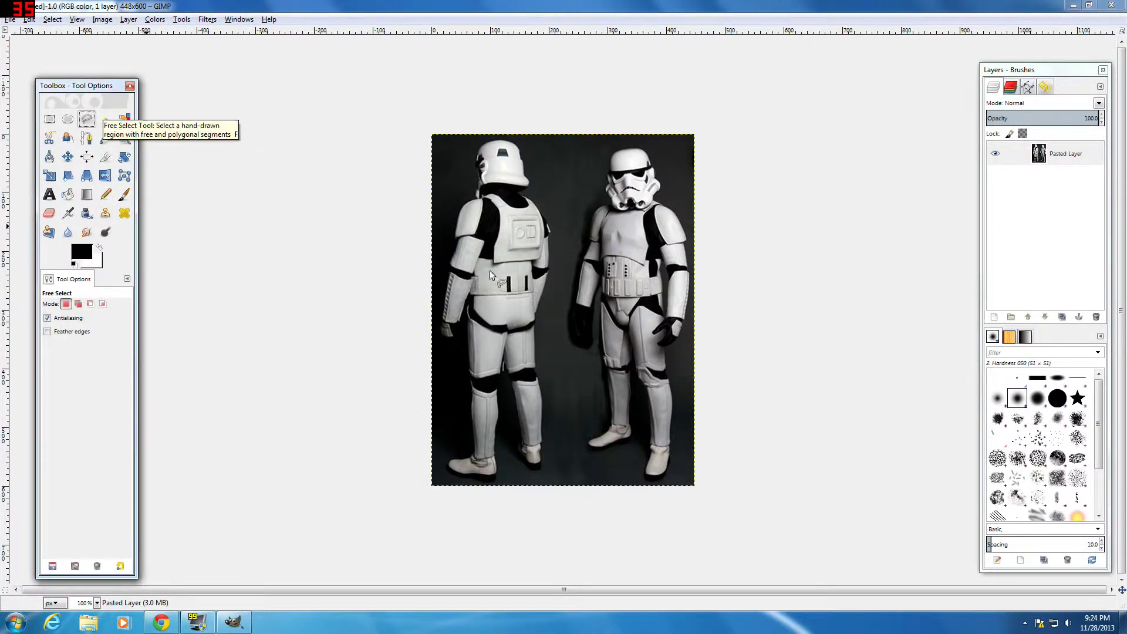
{"action": "scroll", "coordinate": [653, 505], "scroll_direction": "up", "scroll_amount": 3}
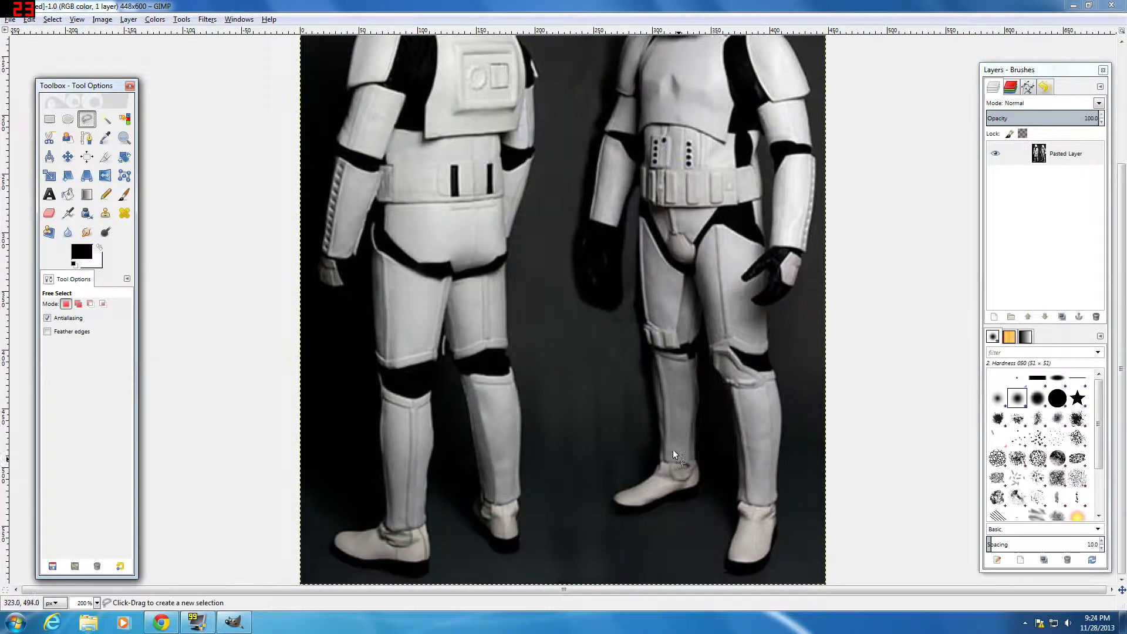
{"action": "scroll", "coordinate": [703, 554], "scroll_direction": "up", "scroll_amount": 4}
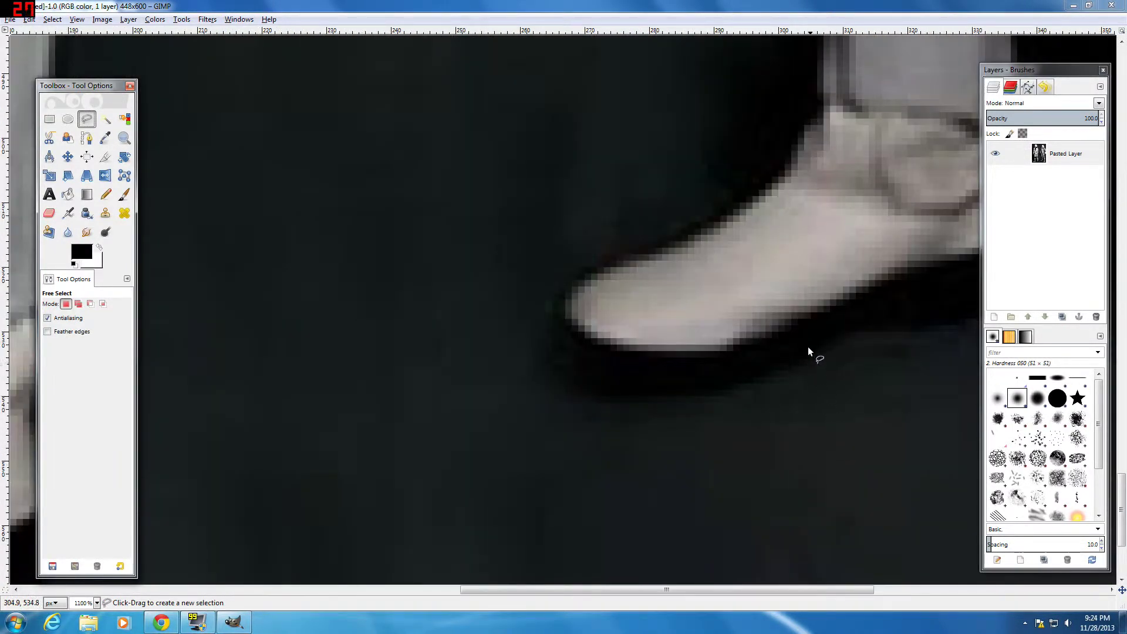
{"action": "left_click", "coordinate": [824, 349]}
{"action": "left_click_drag", "start_coordinate": [787, 365], "coordinate": [735, 383]}
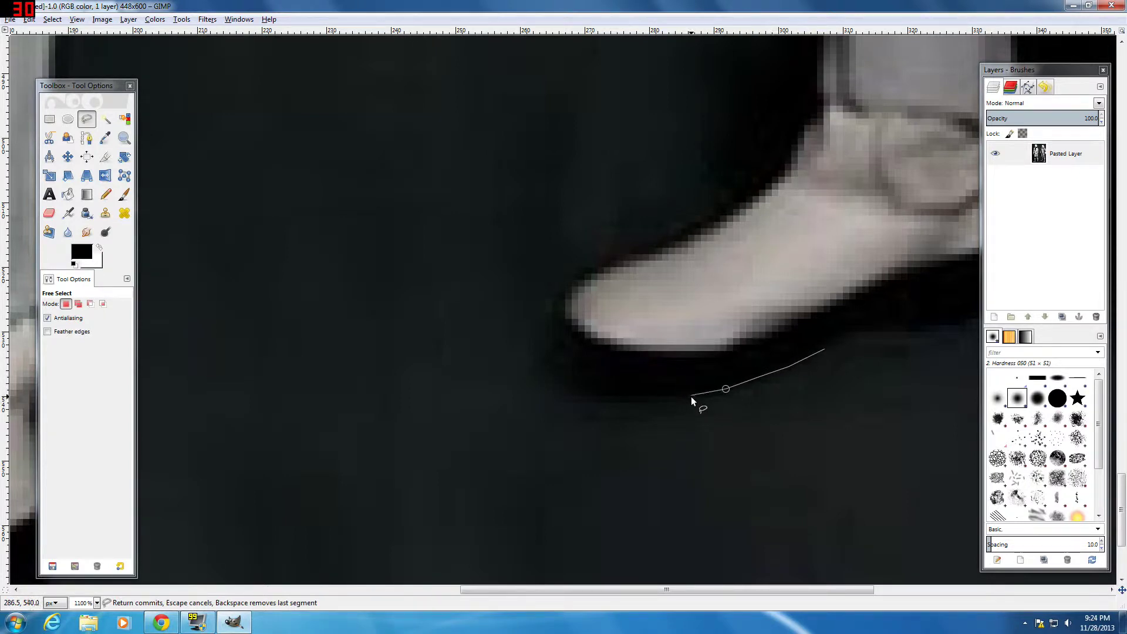
{"action": "left_click", "coordinate": [657, 397]}
{"action": "left_click", "coordinate": [629, 402]}
{"action": "left_click", "coordinate": [554, 382]}
Step: Continue the Free Select outline around the boot's toe and up along the top of the foot
{"action": "left_click", "coordinate": [548, 349]}
{"action": "left_click", "coordinate": [551, 320]}
{"action": "left_click", "coordinate": [553, 300]}
{"action": "left_click", "coordinate": [577, 276]}
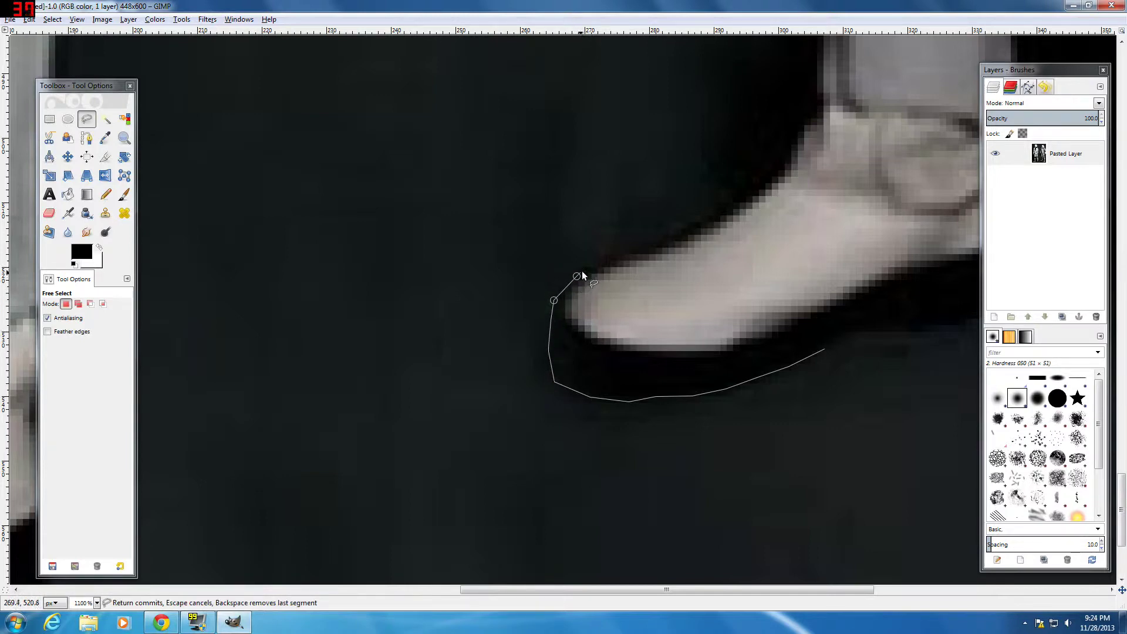
{"action": "left_click", "coordinate": [650, 240]}
{"action": "left_click", "coordinate": [713, 215]}
{"action": "left_click", "coordinate": [761, 187]}
Step: Extend the outline from the instep to the ankle where the boot meets the shin armour
{"action": "scroll", "coordinate": [653, 294], "scroll_direction": "down", "scroll_amount": 4, "text": "ctrl"}
{"action": "scroll", "coordinate": [803, 219], "scroll_direction": "up", "scroll_amount": 5, "text": "ctrl"}
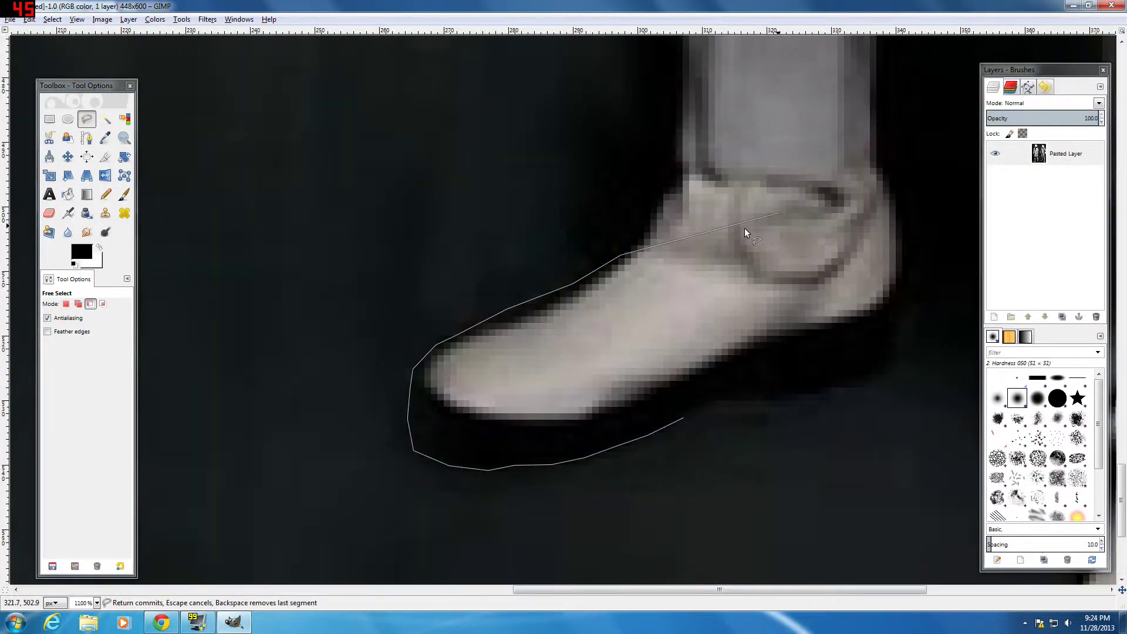
{"action": "scroll", "coordinate": [558, 226], "scroll_direction": "down", "scroll_amount": 6, "text": "ctrl"}
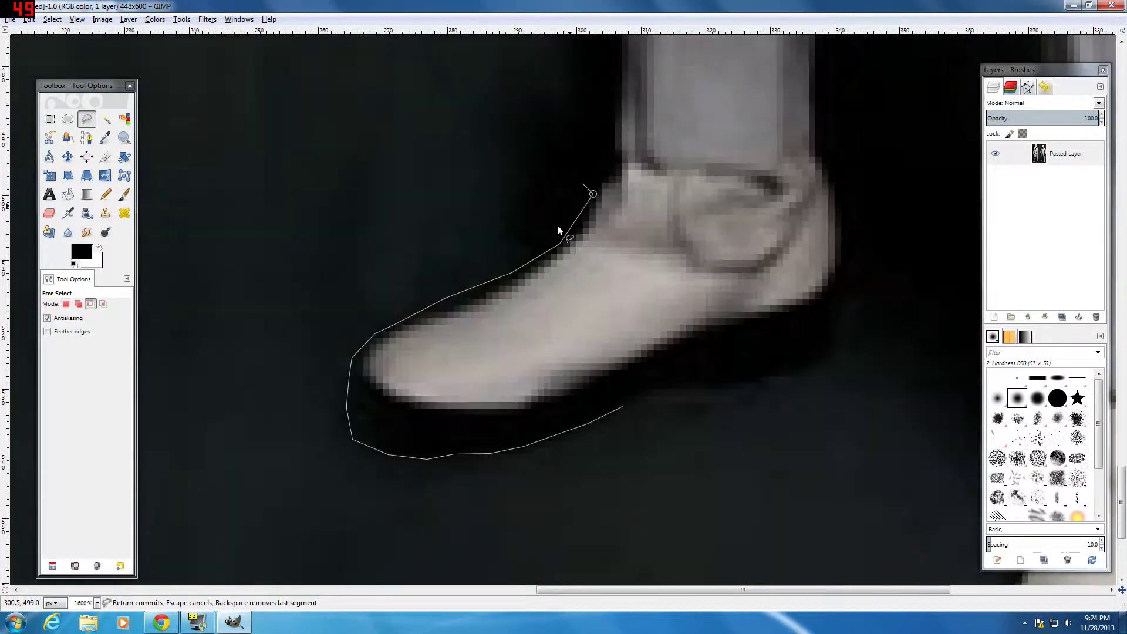
{"action": "scroll", "coordinate": [666, 224], "scroll_direction": "up", "scroll_amount": 3, "text": "ctrl"}
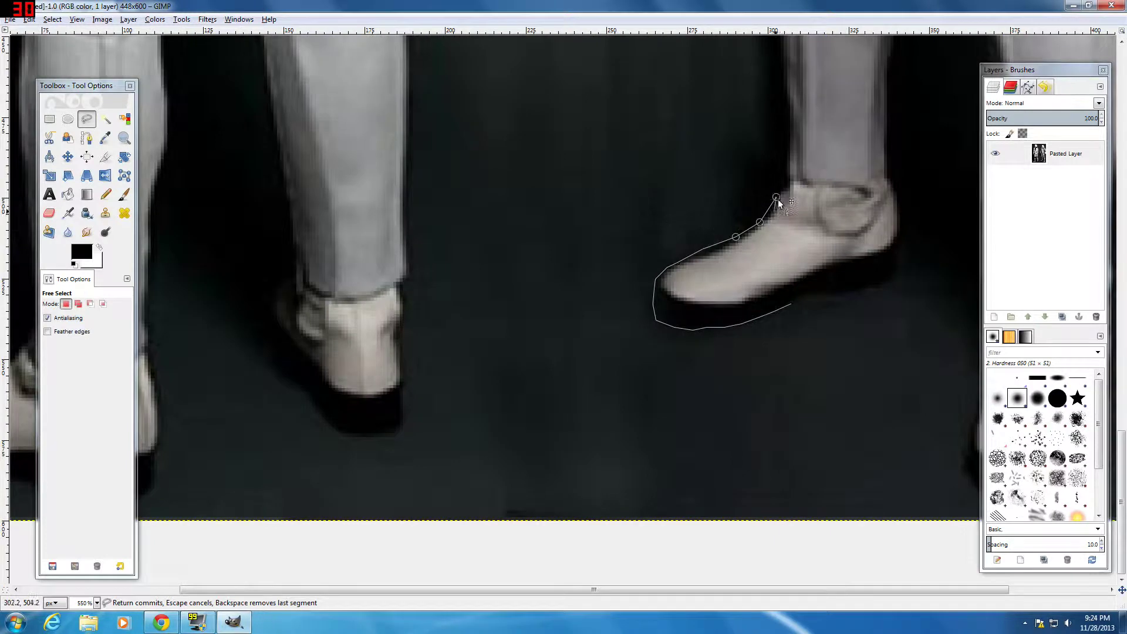
{"action": "scroll", "coordinate": [484, 229], "scroll_direction": "down", "scroll_amount": 4, "text": "ctrl"}
{"action": "scroll", "coordinate": [638, 490], "scroll_direction": "up", "scroll_amount": 5, "text": "ctrl"}
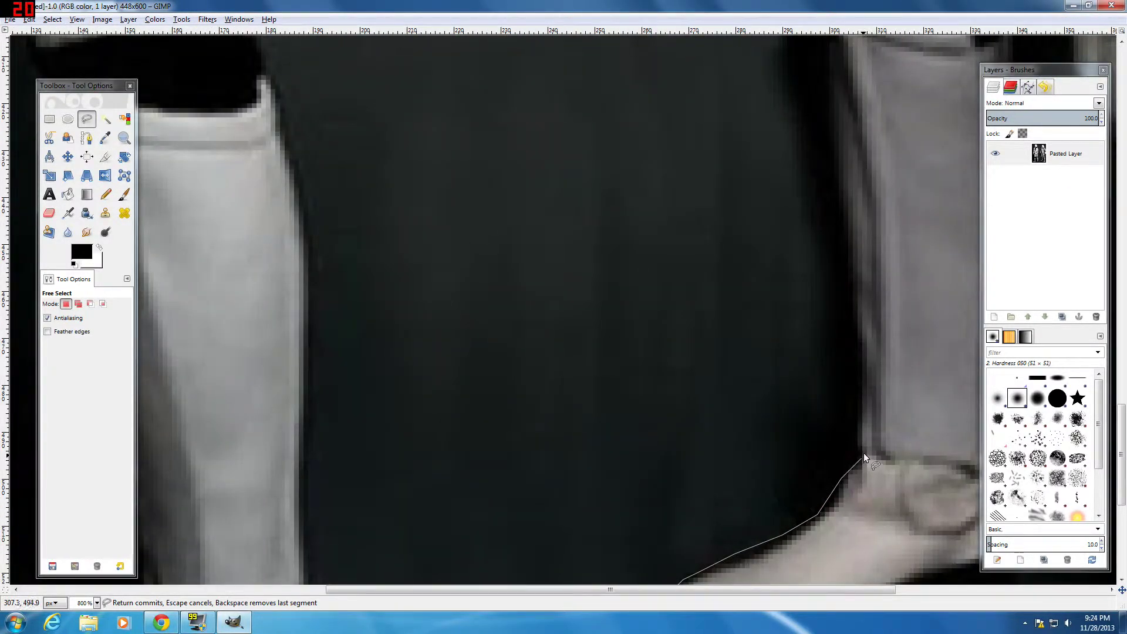
Step: Trace the outline up the outer edge of the shin armour from the ankle
{"action": "left_click", "coordinate": [861, 449]}
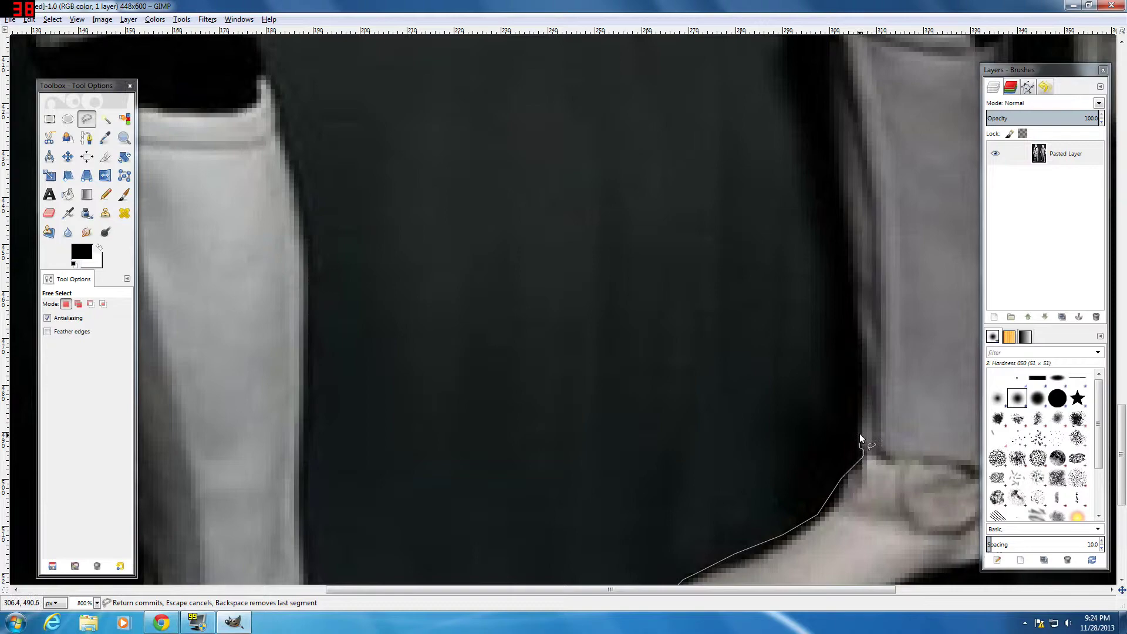
{"action": "left_click", "coordinate": [862, 396]}
{"action": "scroll", "coordinate": [801, 450], "scroll_direction": "down", "scroll_amount": 5, "text": "ctrl"}
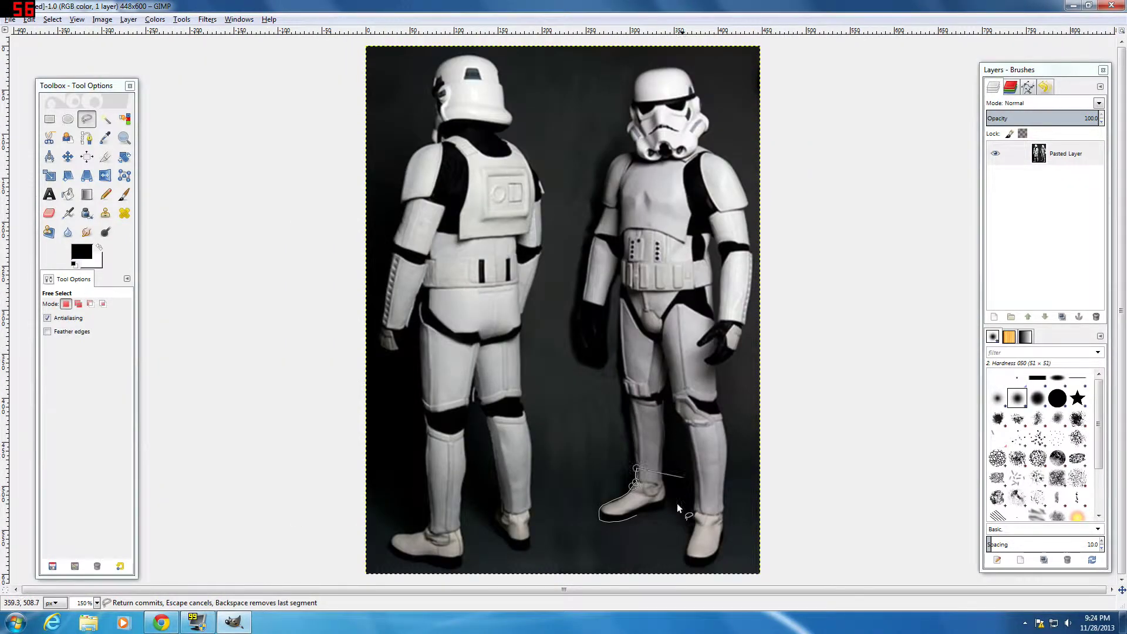
{"action": "scroll", "coordinate": [669, 484], "scroll_direction": "up", "scroll_amount": 4, "text": "ctrl"}
{"action": "scroll", "coordinate": [649, 343], "scroll_direction": "down", "scroll_amount": 2, "text": "ctrl"}
{"action": "scroll", "coordinate": [649, 343], "scroll_direction": "up", "scroll_amount": 5, "text": "ctrl"}
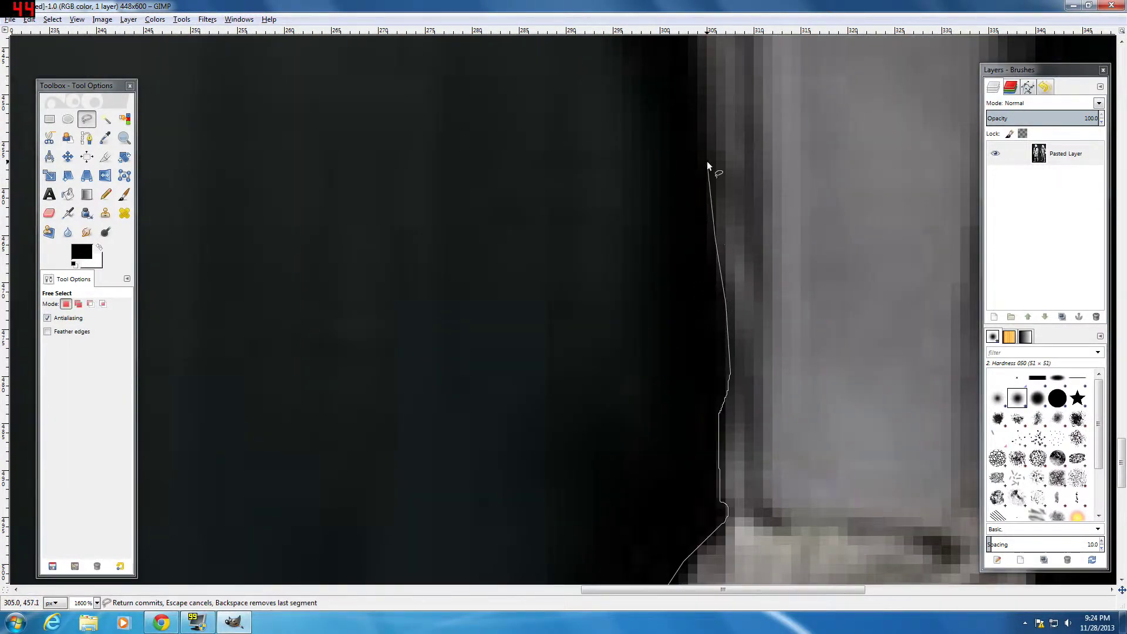
{"action": "left_click", "coordinate": [697, 78]}
Step: Carry the outline along the upper shin, past the knee plate and onto the lower outer thigh
{"action": "scroll", "coordinate": [710, 217], "scroll_direction": "down", "scroll_amount": 7, "text": "ctrl"}
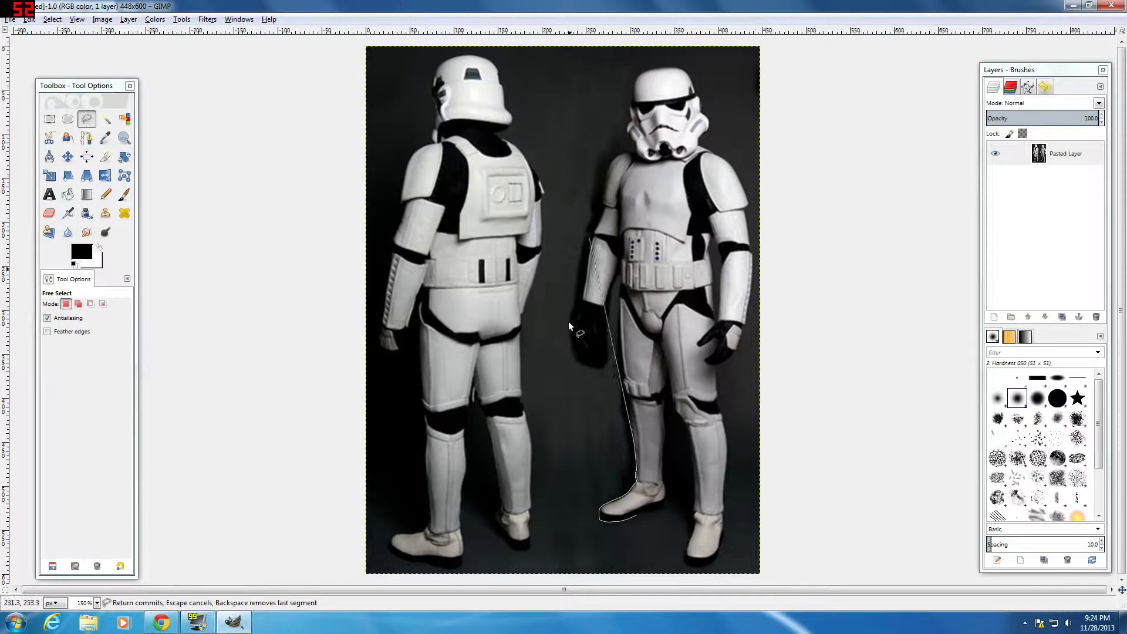
{"action": "scroll", "coordinate": [631, 449], "scroll_direction": "up", "scroll_amount": 5, "text": "ctrl"}
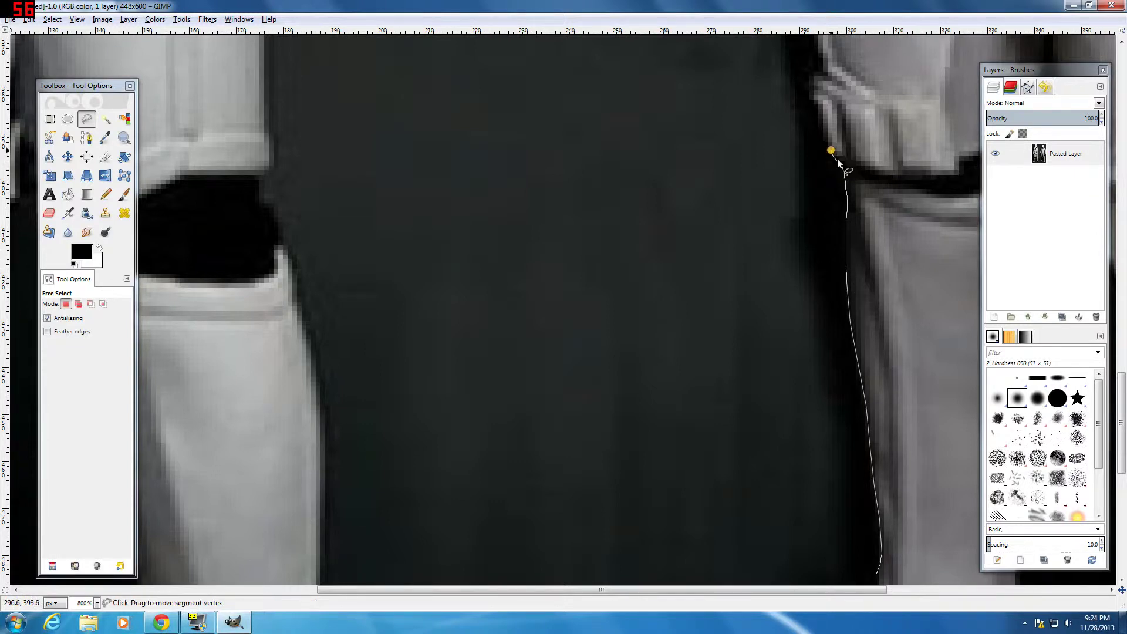
{"action": "scroll", "coordinate": [837, 159], "scroll_direction": "up", "scroll_amount": 5}
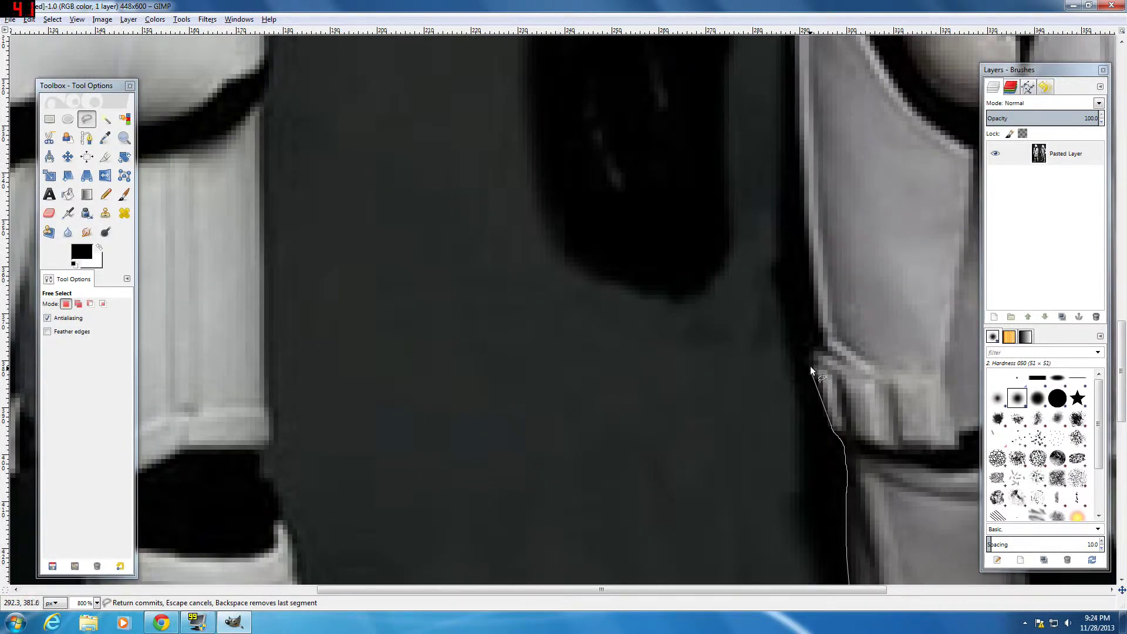
{"action": "left_click", "coordinate": [817, 331]}
{"action": "left_click", "coordinate": [812, 263]}
{"action": "scroll", "coordinate": [817, 338], "scroll_direction": "up", "scroll_amount": 2}
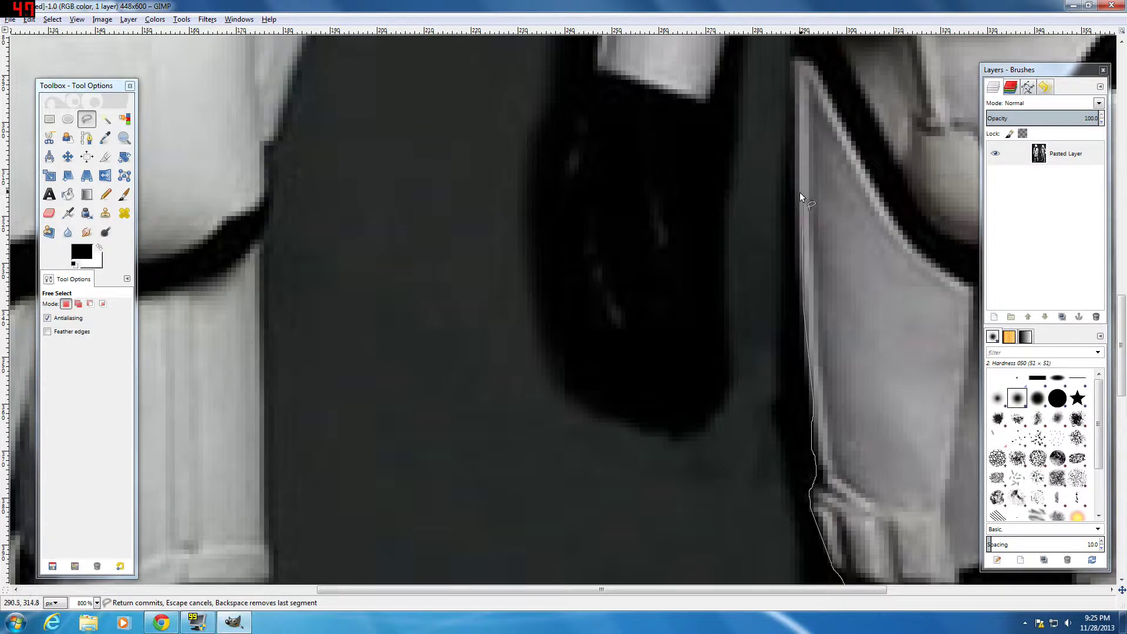
Step: Try extending the outline further up the outer thigh, and remove the last segments
{"action": "left_click", "coordinate": [803, 307]}
{"action": "key", "text": "minus"}
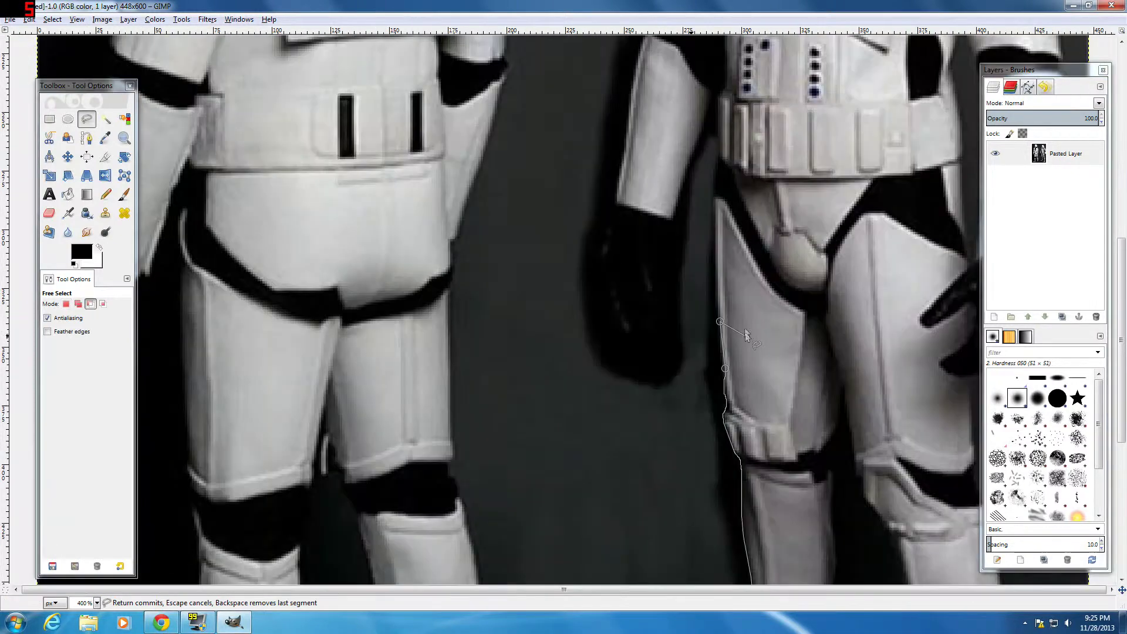
{"action": "scroll", "coordinate": [706, 319], "scroll_direction": "down", "scroll_amount": 2}
{"action": "key", "text": "BackSpace"}
{"action": "key", "text": "BackSpace"}
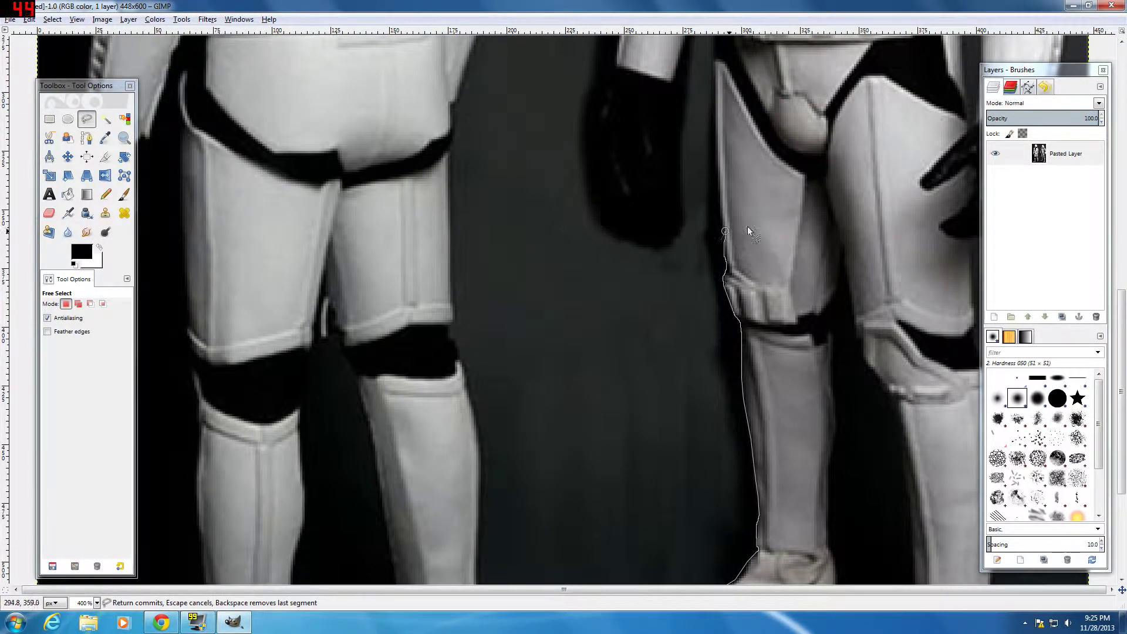
Step: Extend the outline up the middle of the outer thigh armour, removing the stray segment over the background
{"action": "left_click", "coordinate": [706, 134]}
{"action": "scroll", "coordinate": [741, 174], "scroll_direction": "up", "scroll_amount": 4}
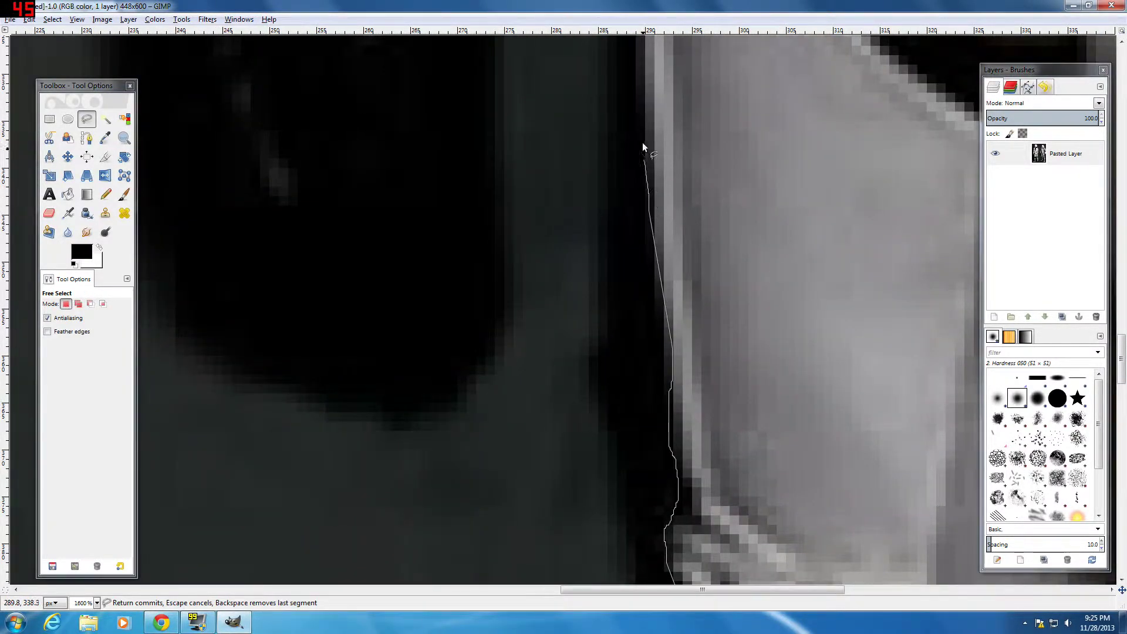
{"action": "scroll", "coordinate": [477, 199], "scroll_direction": "down", "scroll_amount": 3}
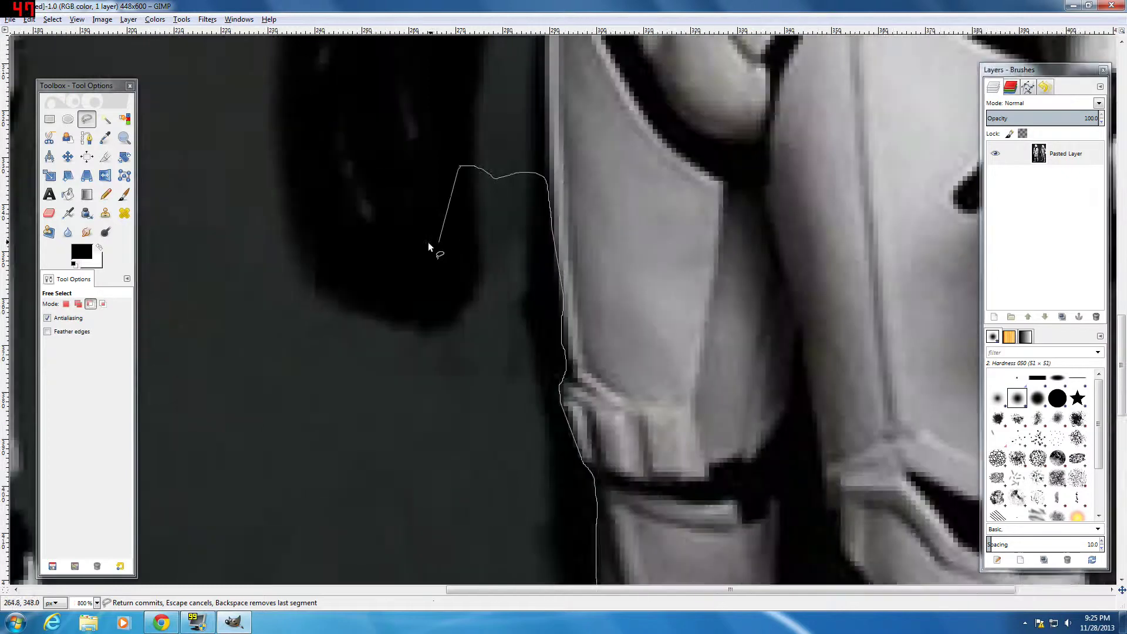
{"action": "key", "text": "BackSpace"}
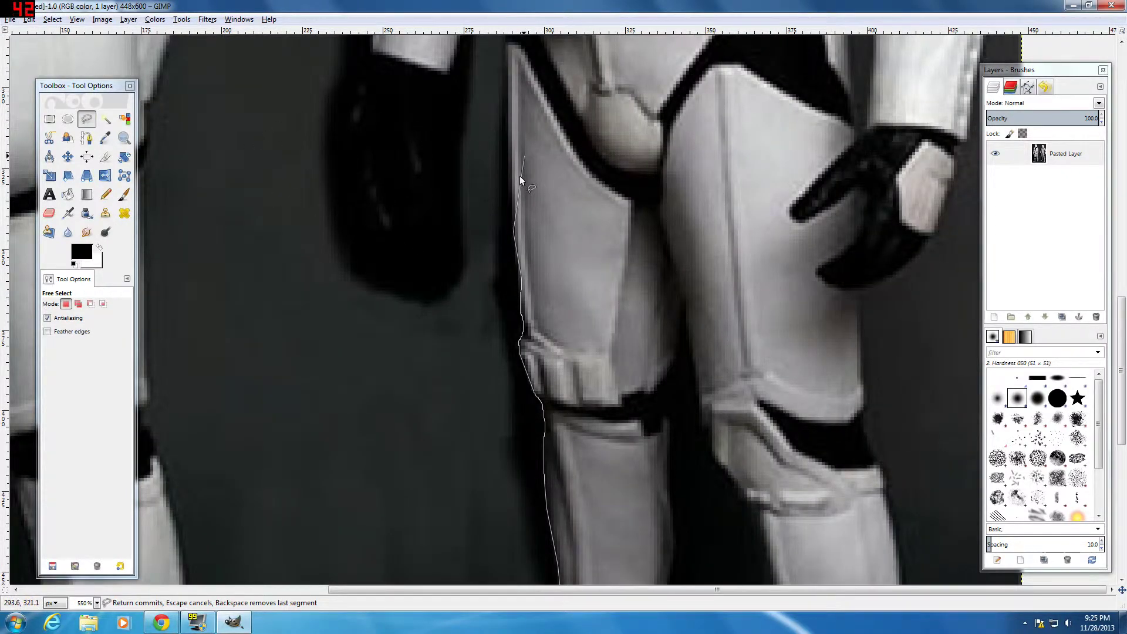
{"action": "scroll", "coordinate": [513, 229], "scroll_direction": "up", "scroll_amount": 2}
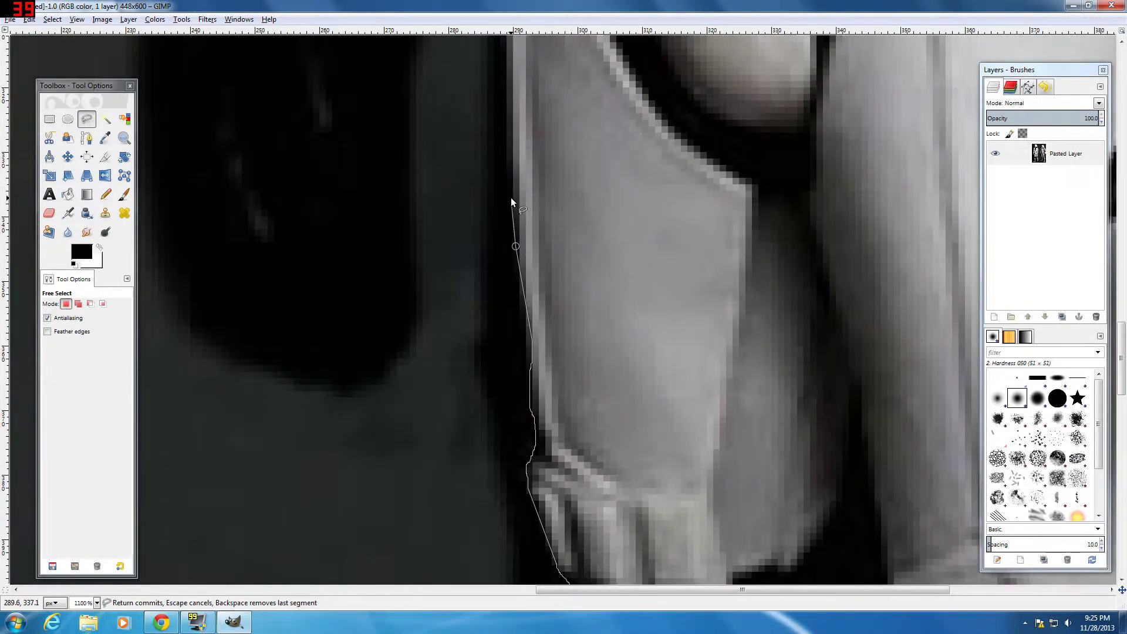
{"action": "left_click_drag", "start_coordinate": [510, 200], "coordinate": [506, 151]}
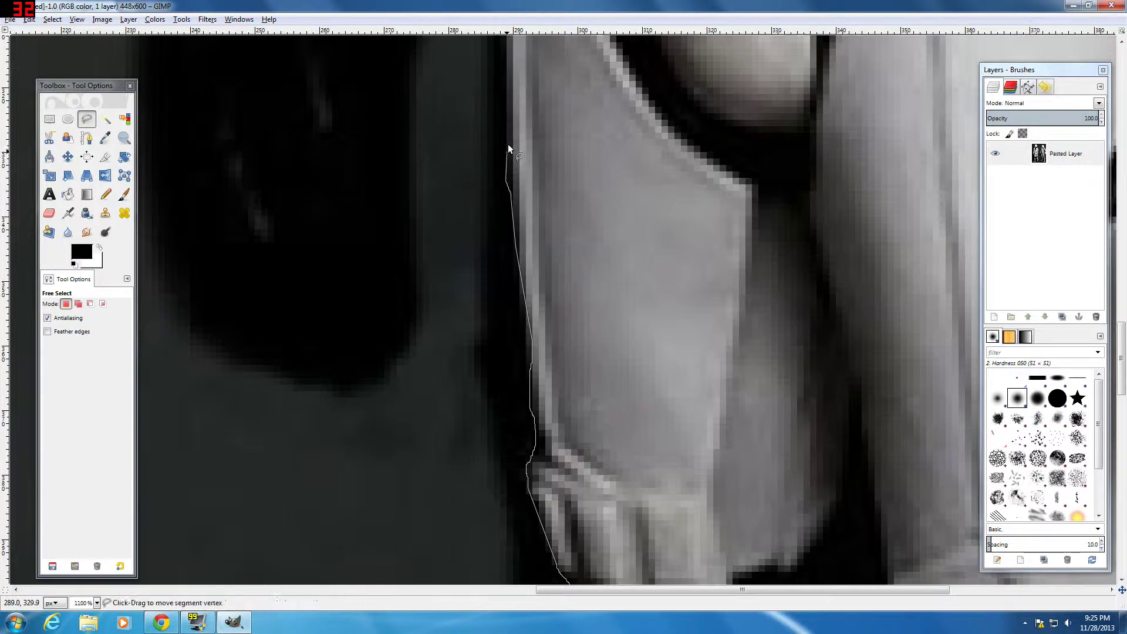
Step: Carry the outline from the upper outer thigh past the hip to the side of the belt
{"action": "scroll", "coordinate": [492, 166], "scroll_direction": "up", "scroll_amount": 4}
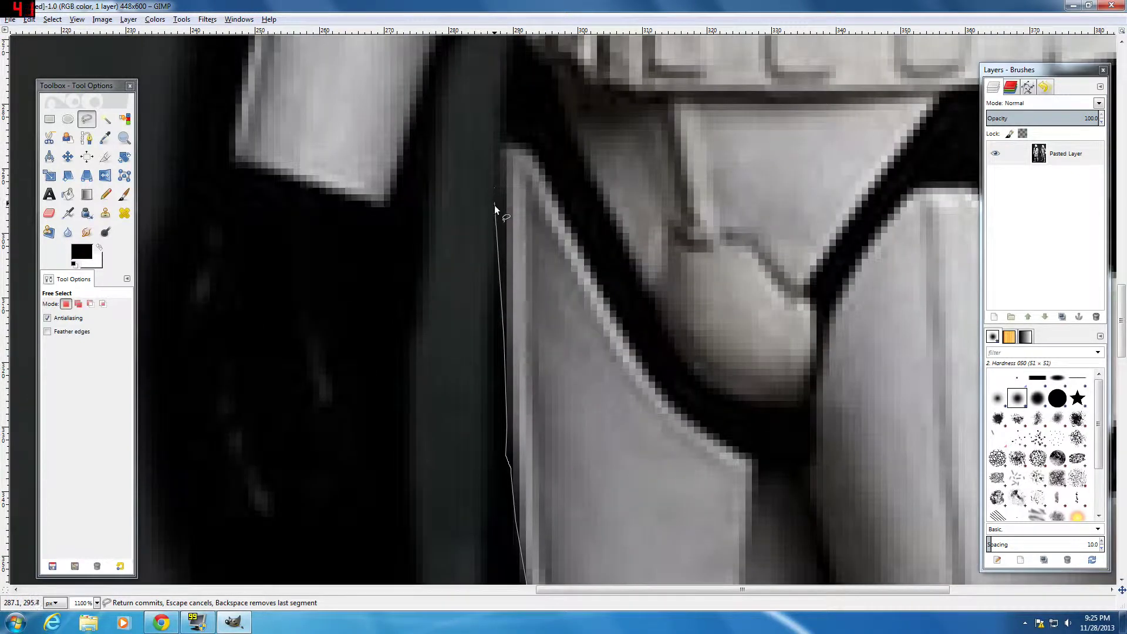
{"action": "key", "text": "BackSpace"}
{"action": "left_click", "coordinate": [497, 217]}
{"action": "scroll", "coordinate": [500, 138], "scroll_direction": "up", "scroll_amount": 4}
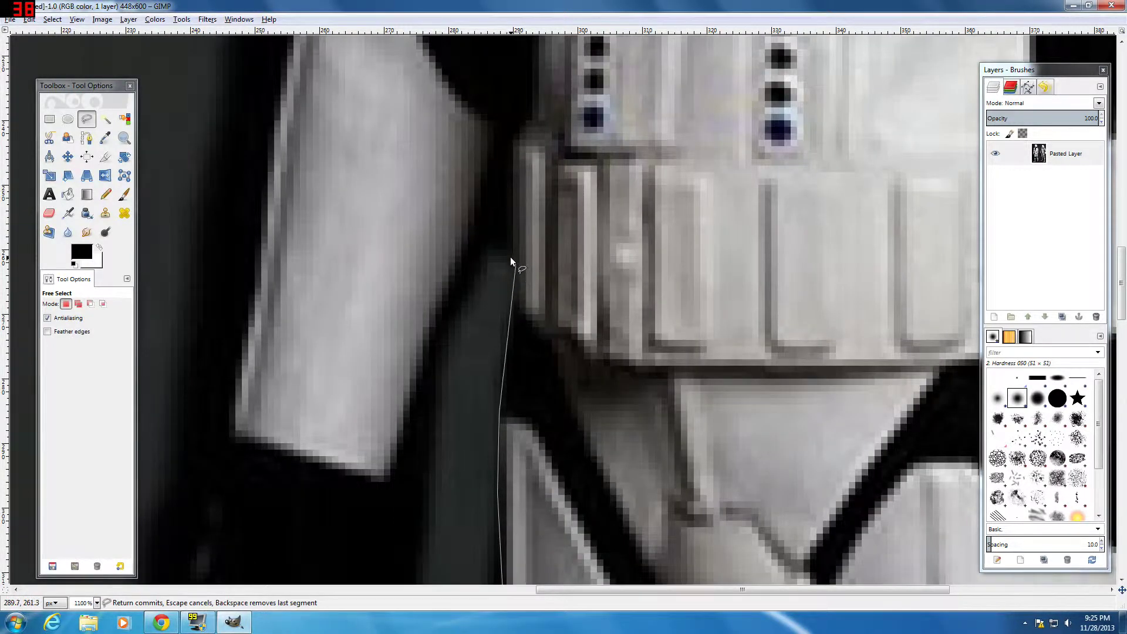
Step: Trace the outline back down the inner edge of the forearm and wrist to the upper part of the glove
{"action": "left_click_drag", "start_coordinate": [484, 256], "coordinate": [481, 258]}
{"action": "left_click", "coordinate": [460, 313]}
{"action": "left_click", "coordinate": [445, 352]}
{"action": "left_click", "coordinate": [432, 416]}
{"action": "scroll", "coordinate": [444, 377], "scroll_direction": "down", "scroll_amount": 4}
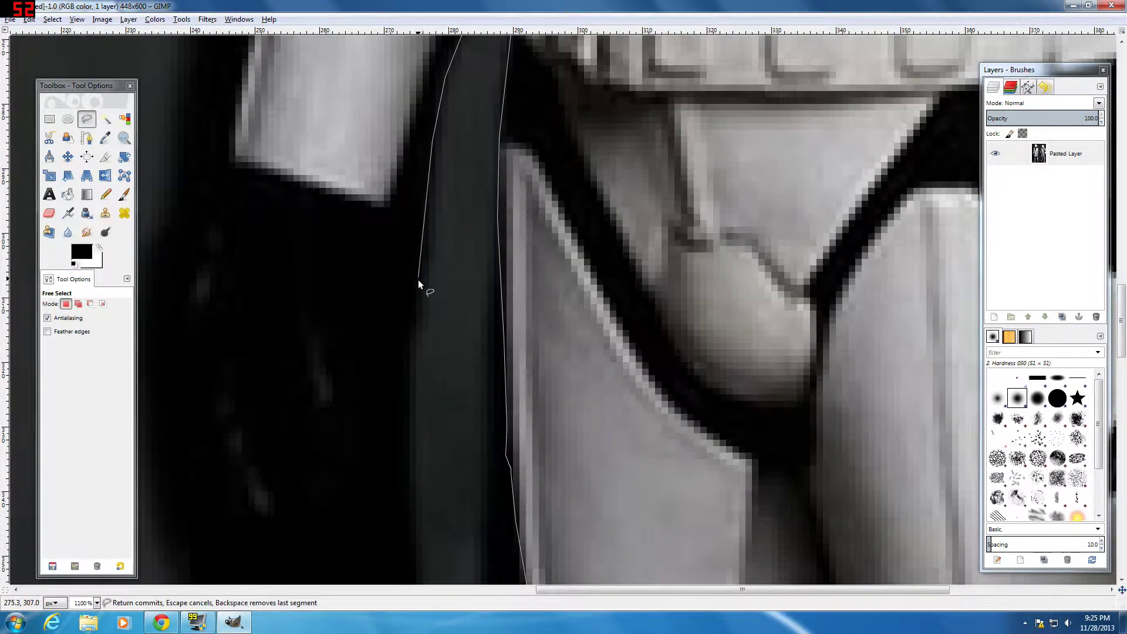
{"action": "left_click", "coordinate": [416, 290]}
{"action": "key", "text": "minus"}
{"action": "key", "text": "minus"}
{"action": "key", "text": "minus"}
{"action": "key", "text": "minus"}
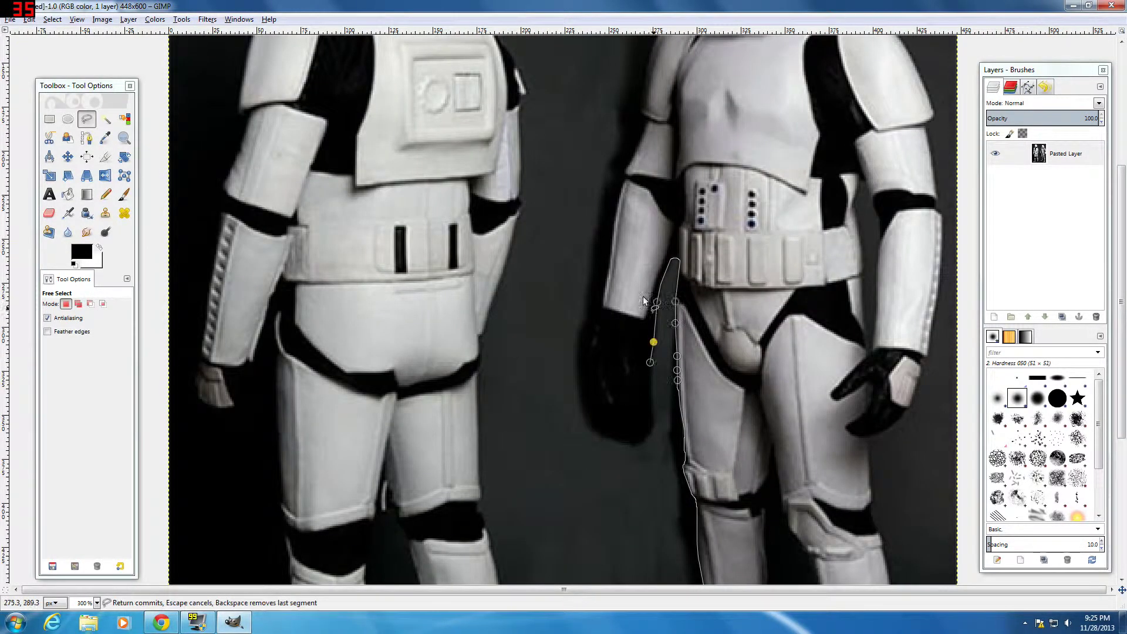
{"action": "scroll", "coordinate": [656, 403], "scroll_direction": "up", "scroll_amount": 4}
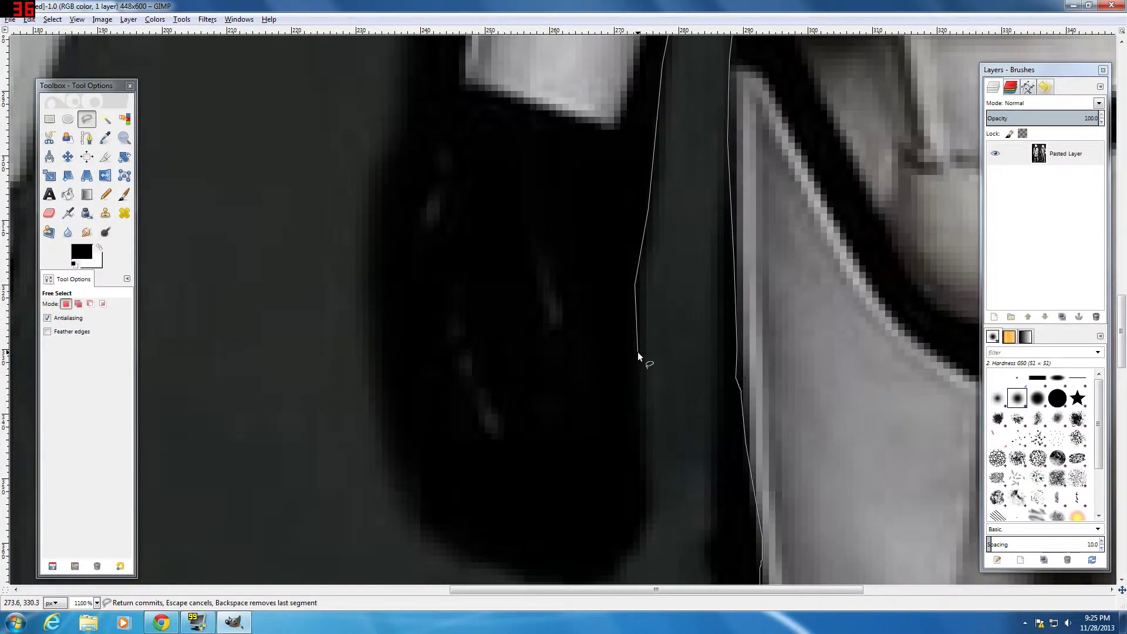
Step: Try tracing the outline down the inner edge of the glove and around beneath its fingertips
{"action": "left_click", "coordinate": [647, 524]}
{"action": "left_click", "coordinate": [637, 550]}
{"action": "scroll", "coordinate": [658, 481], "scroll_direction": "down", "scroll_amount": 3}
{"action": "scroll", "coordinate": [659, 480], "scroll_direction": "down", "scroll_amount": 3}
{"action": "left_click", "coordinate": [608, 300]}
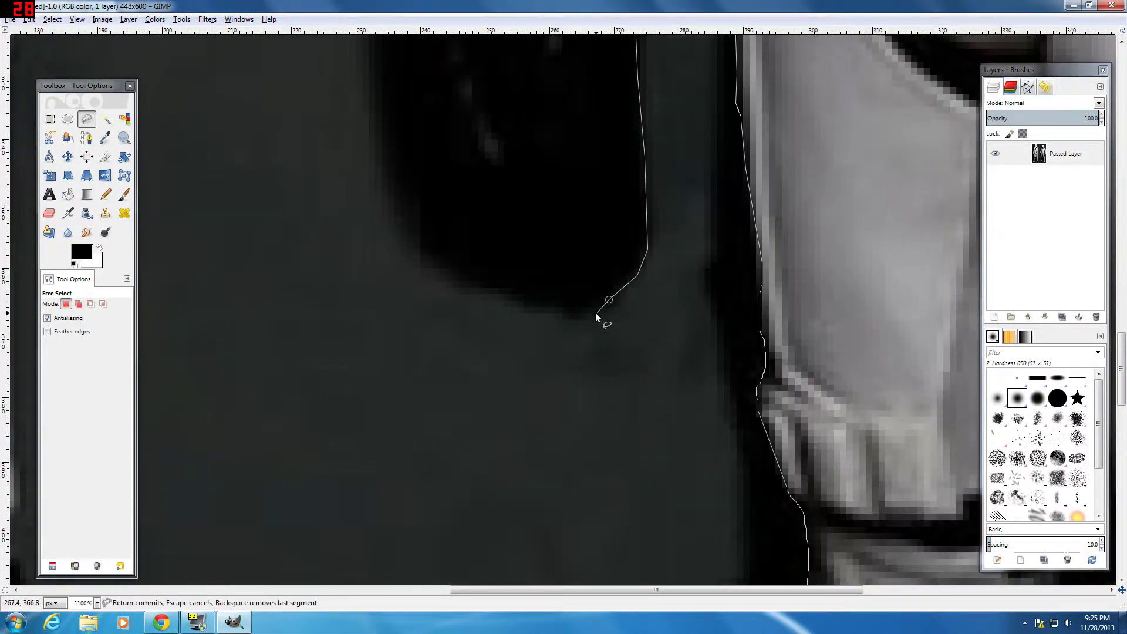
{"action": "left_click", "coordinate": [559, 314]}
{"action": "left_click", "coordinate": [504, 297]}
{"action": "left_click", "coordinate": [449, 276]}
{"action": "left_click", "coordinate": [400, 213]}
{"action": "left_click", "coordinate": [386, 185]}
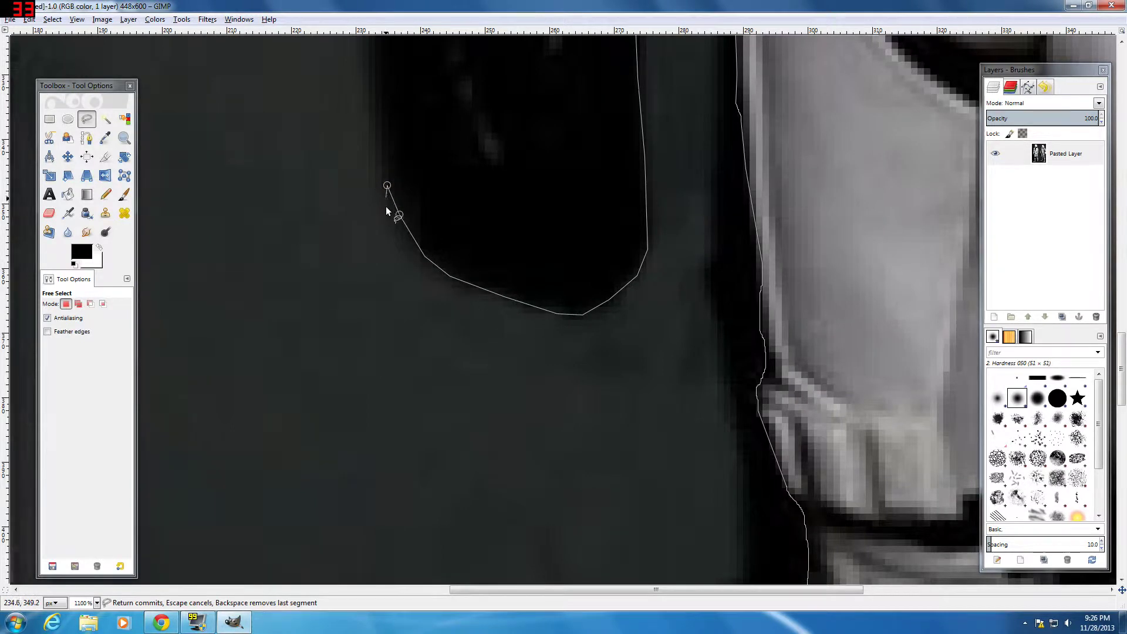
Step: Try carrying the outline up the outer edge of the glove toward the wrist
{"action": "scroll", "coordinate": [364, 315], "scroll_direction": "up", "scroll_amount": 3}
{"action": "scroll", "coordinate": [364, 313], "scroll_direction": "up", "scroll_amount": 1}
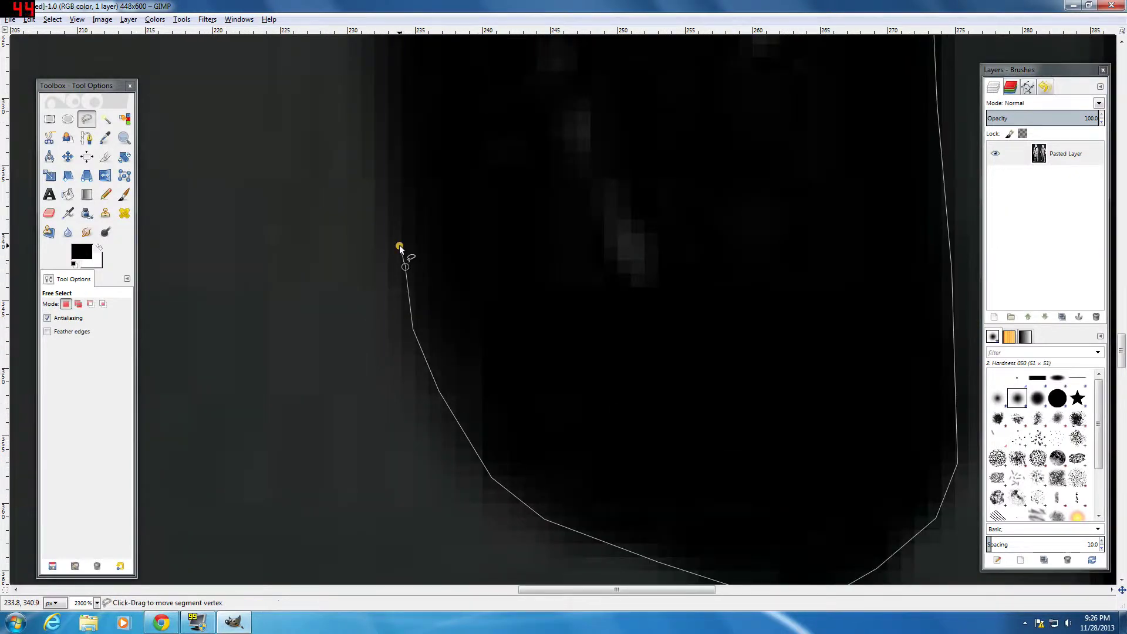
{"action": "scroll", "coordinate": [402, 262], "scroll_direction": "up", "scroll_amount": 1}
{"action": "left_click", "coordinate": [381, 231]}
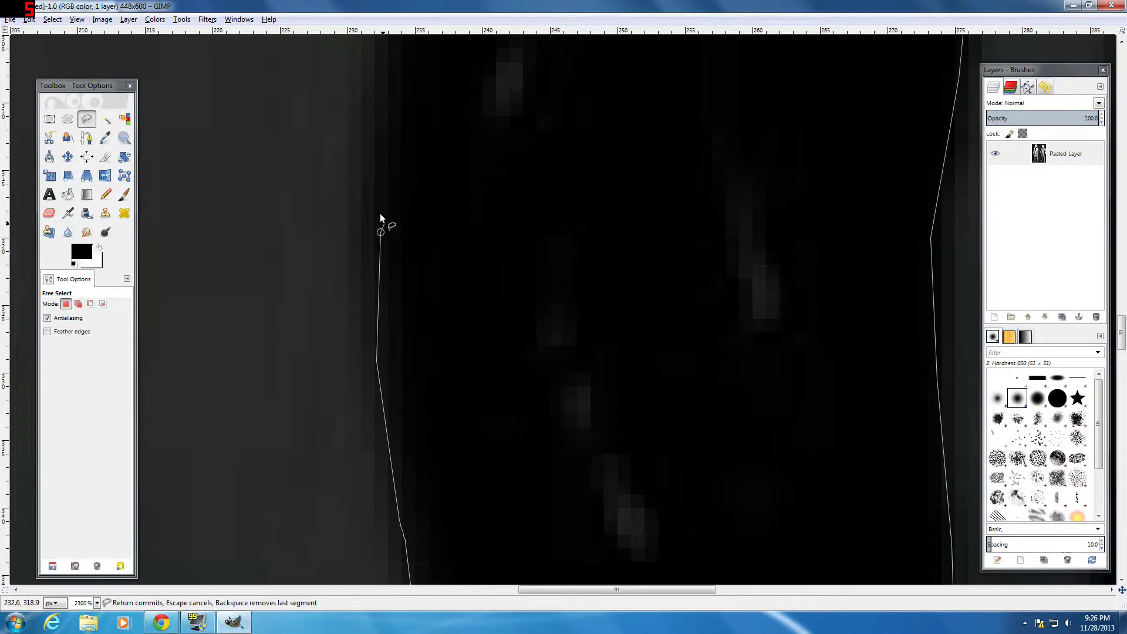
{"action": "scroll", "coordinate": [379, 213], "scroll_direction": "down", "scroll_amount": 5}
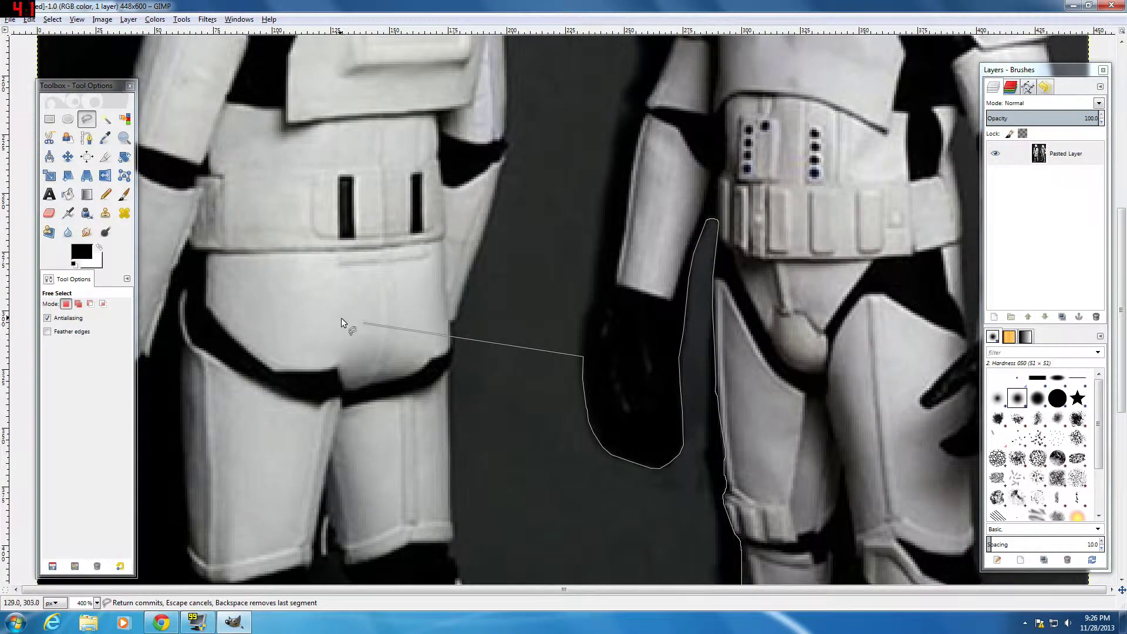
{"action": "scroll", "coordinate": [566, 328], "scroll_direction": "down", "scroll_amount": 3}
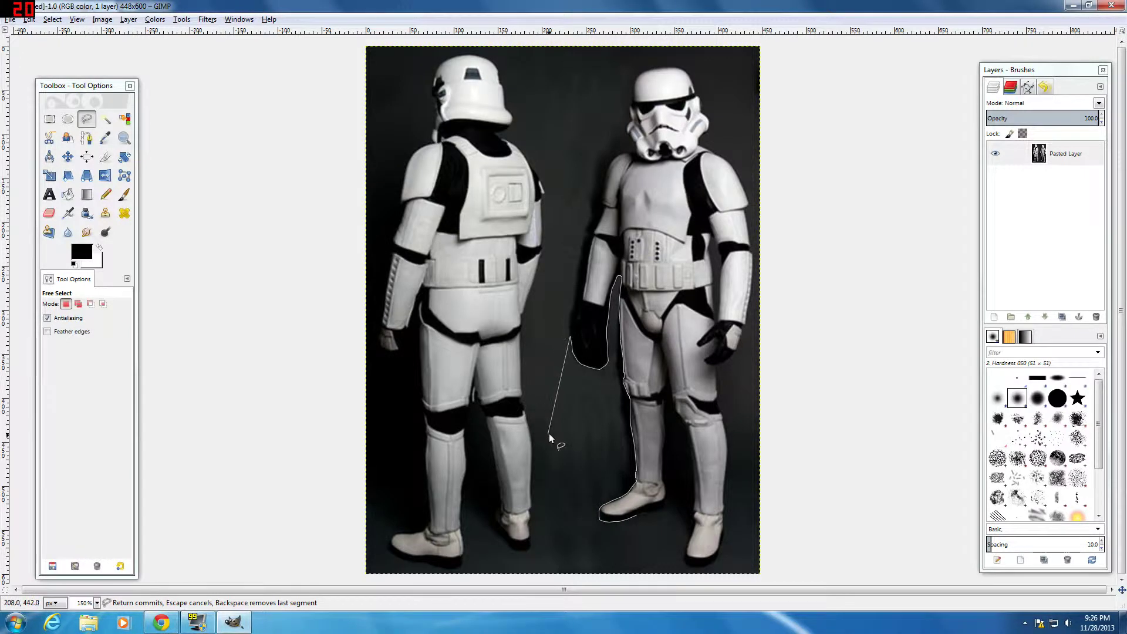
Step: Remove the outline segments around the glove back to its upper inner edge
{"action": "key", "text": "BackSpace"}
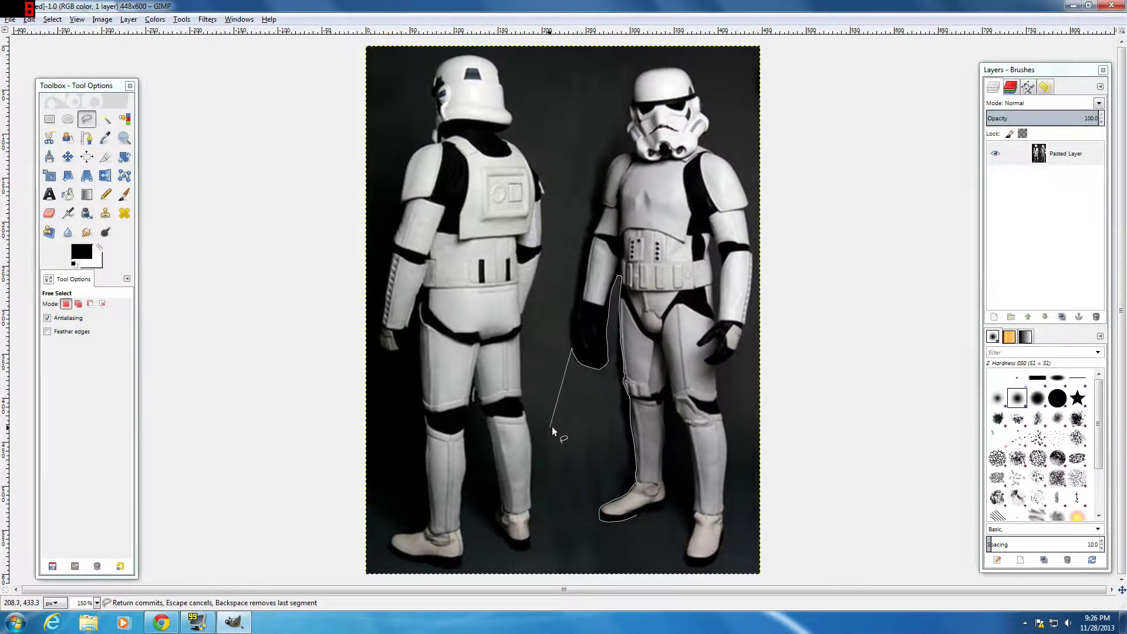
{"action": "key", "text": "BackSpace"}
{"action": "key", "text": "BackSpace"}
{"action": "key", "text": "BackSpace"}
Step: Resume the outline at the glove's inner edge, placing points inward to follow the shape of the fingers
{"action": "scroll", "coordinate": [647, 349], "scroll_direction": "up", "scroll_amount": 4}
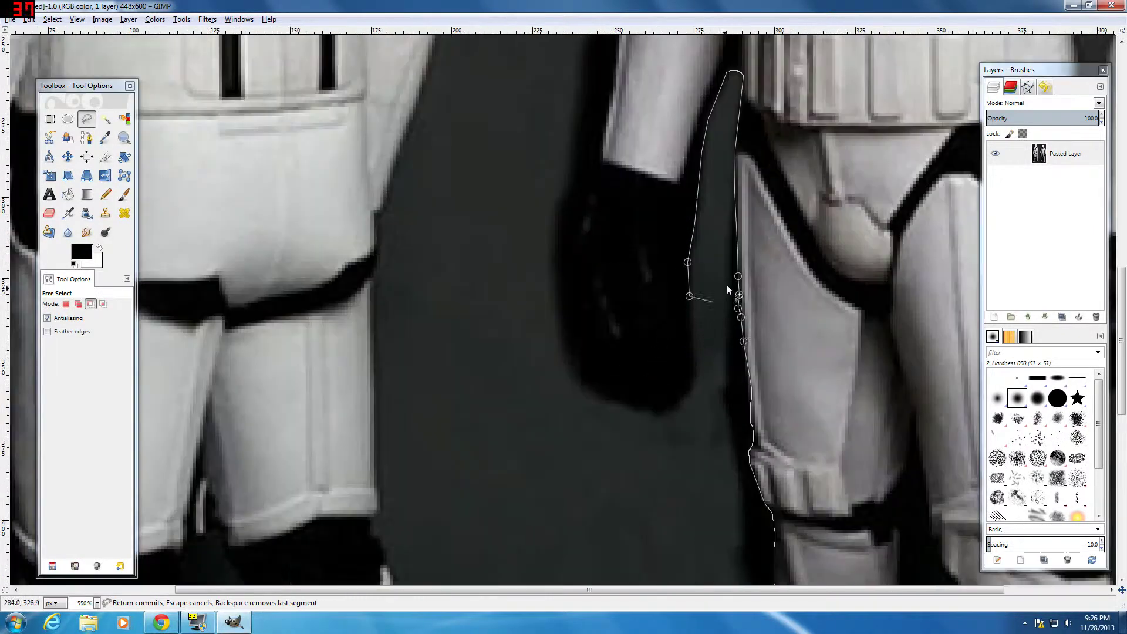
{"action": "left_click", "coordinate": [664, 306]}
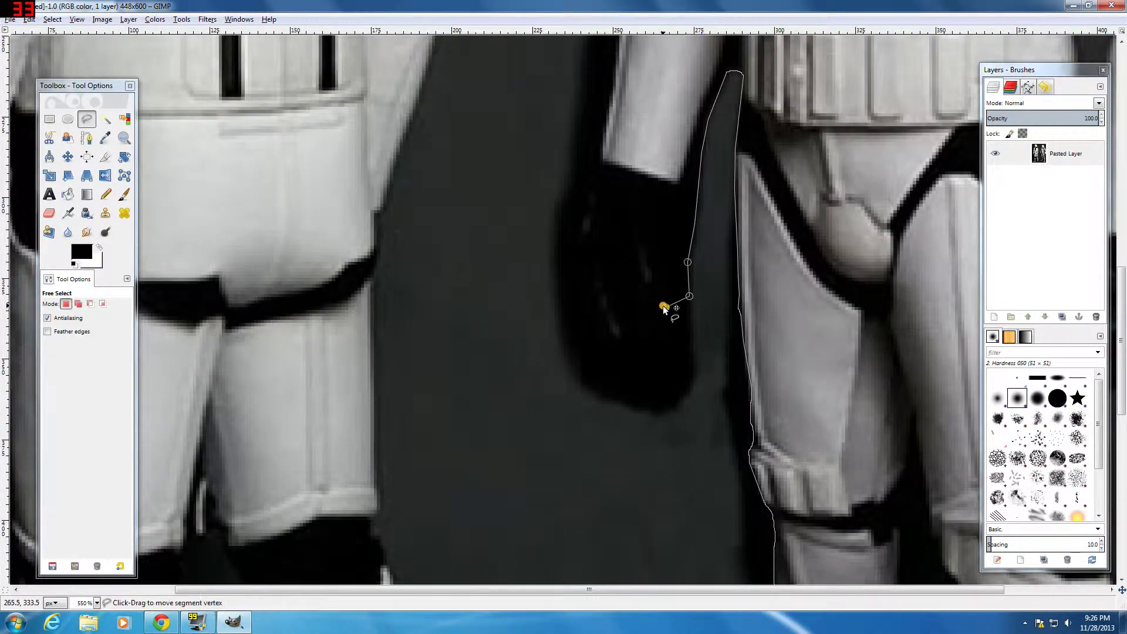
{"action": "left_click", "coordinate": [687, 308]}
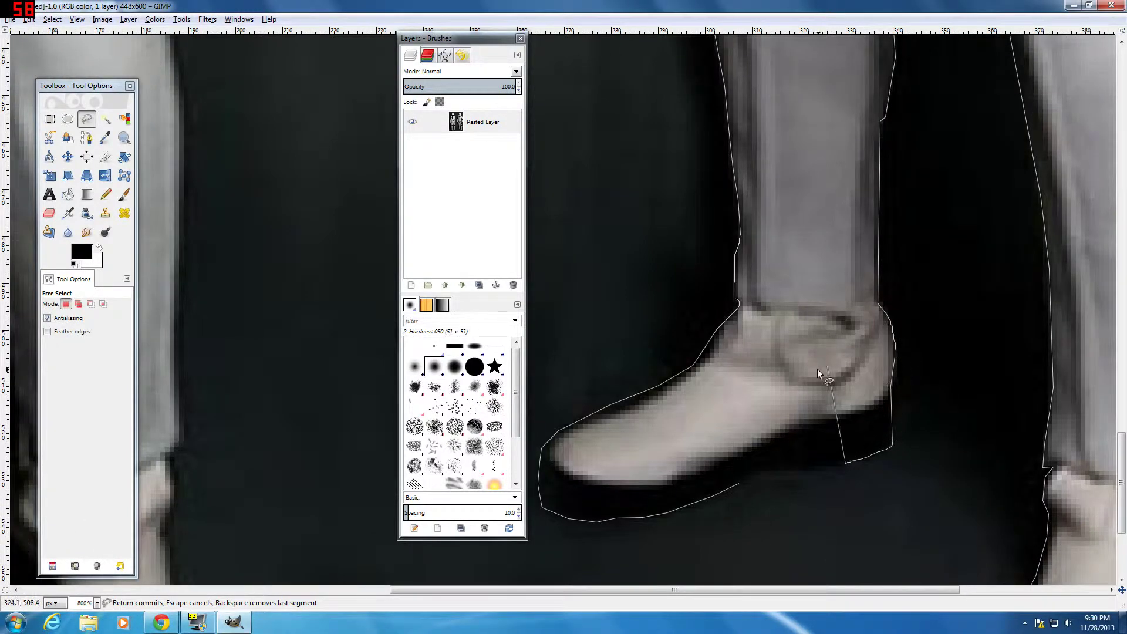
Step: Move the Layers - Brushes dock off the photo so both stormtroopers are uncovered
{"action": "scroll", "coordinate": [817, 368], "scroll_direction": "down", "scroll_amount": 6}
{"action": "scroll", "coordinate": [608, 447], "scroll_direction": "up", "scroll_amount": 1}
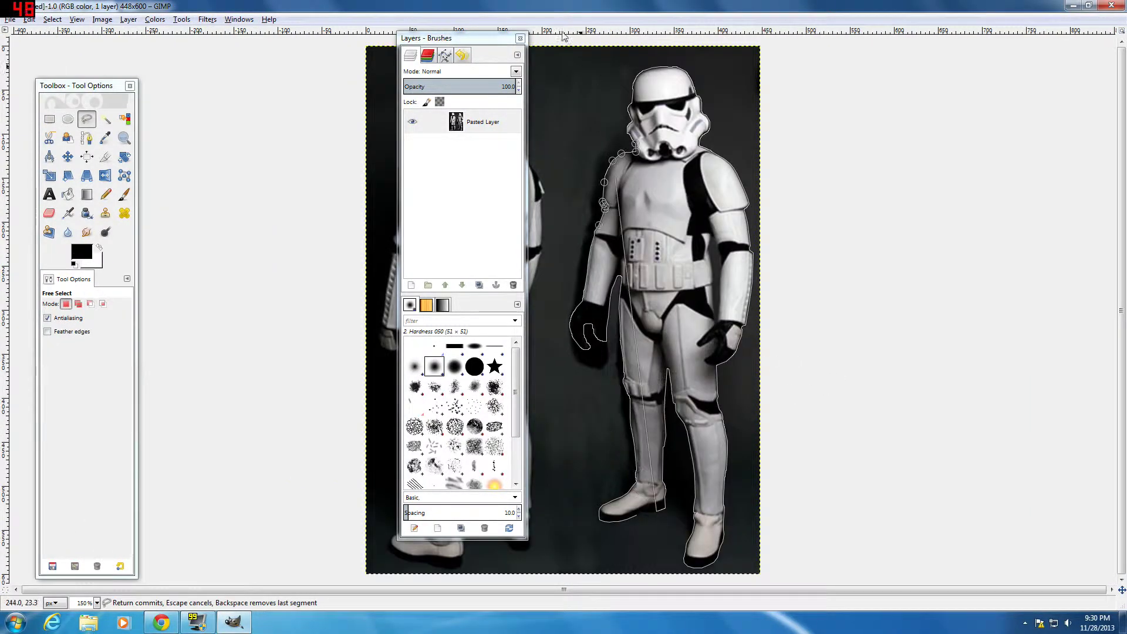
{"action": "left_click_drag", "start_coordinate": [463, 38], "coordinate": [187, 41]}
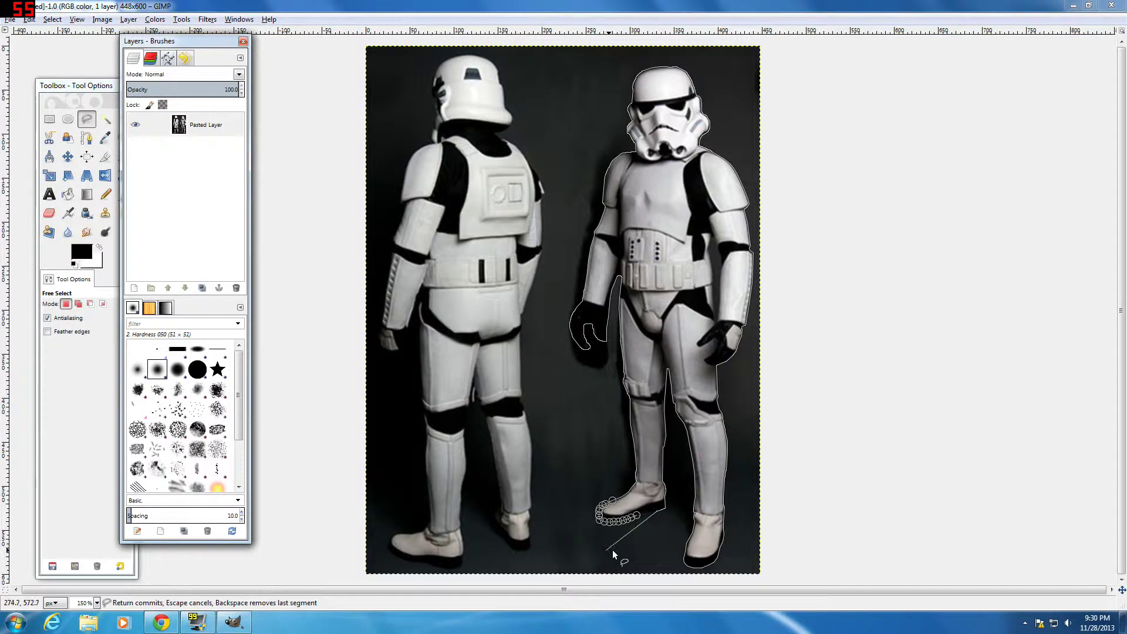
Step: Trace the remaining gap under the boot sole and close the outline at its starting point to make the selection
{"action": "scroll", "coordinate": [611, 549], "scroll_direction": "up", "scroll_amount": 4}
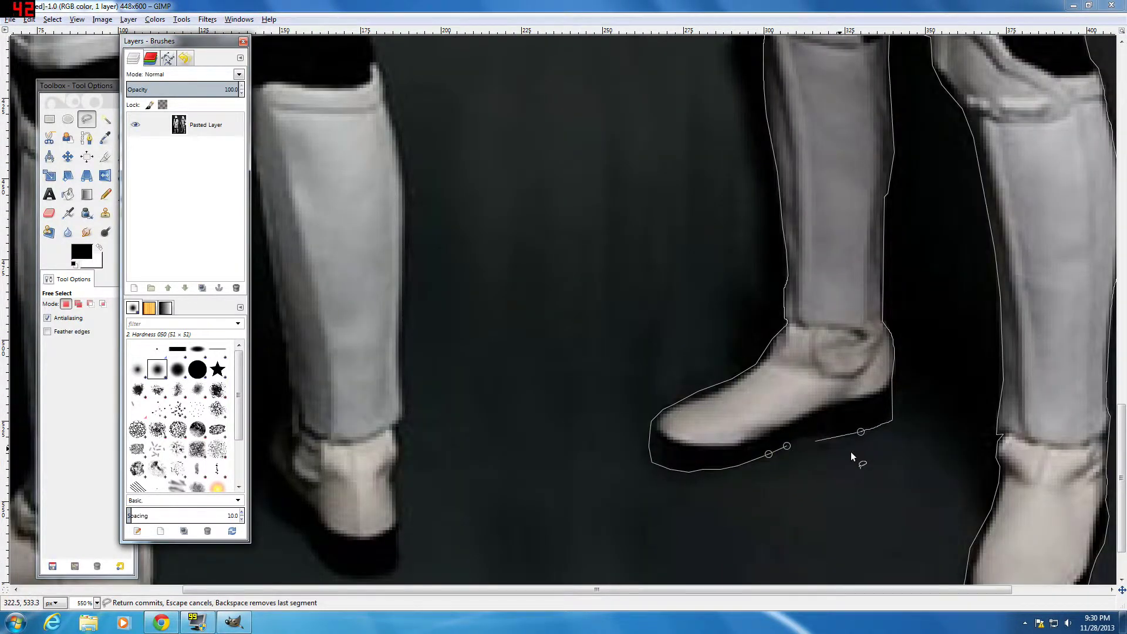
{"action": "scroll", "coordinate": [851, 452], "scroll_direction": "up", "scroll_amount": 2}
{"action": "left_click", "coordinate": [828, 418]}
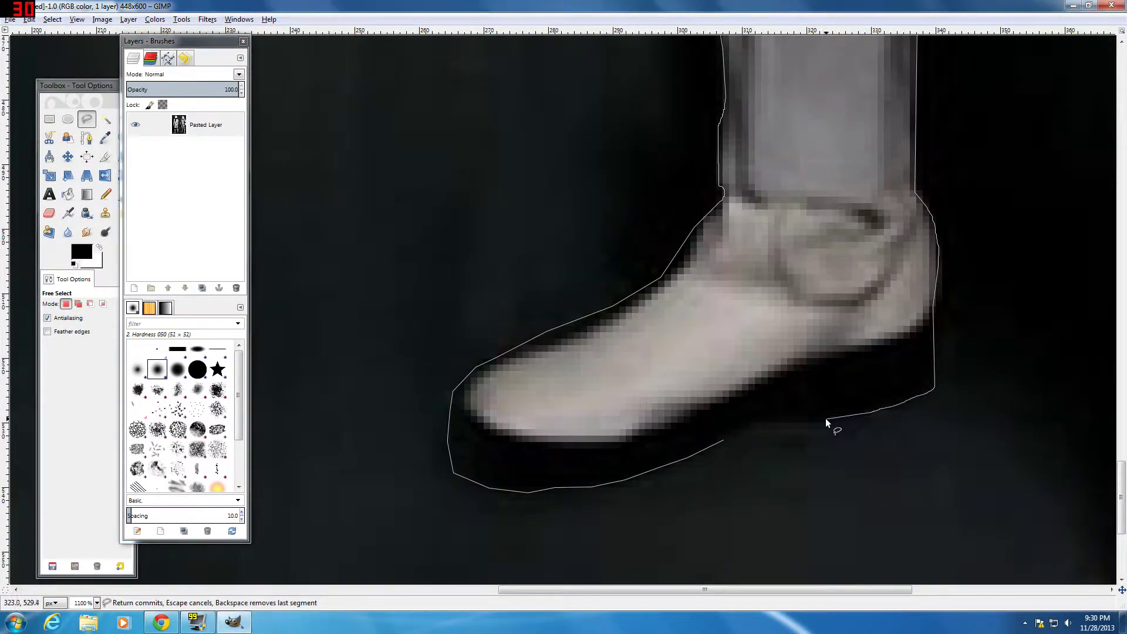
{"action": "left_click", "coordinate": [749, 420]}
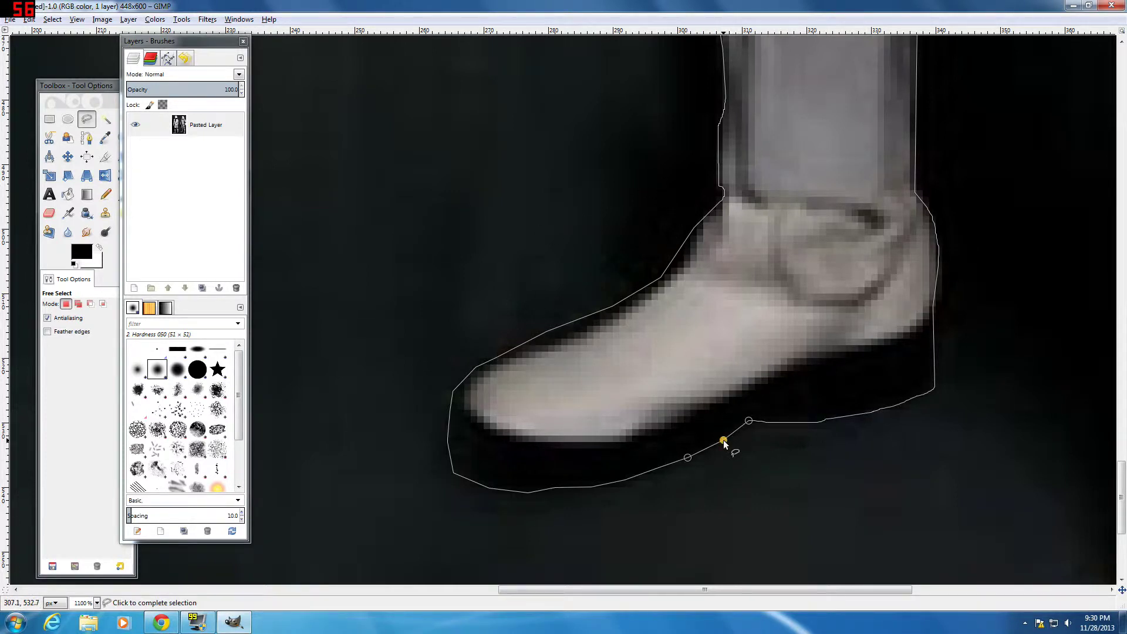
{"action": "left_click", "coordinate": [724, 441]}
{"action": "key", "text": "minus"}
{"action": "key", "text": "minus"}
{"action": "key", "text": "minus"}
{"action": "key", "text": "minus"}
{"action": "key", "text": "minus"}
{"action": "key", "text": "minus"}
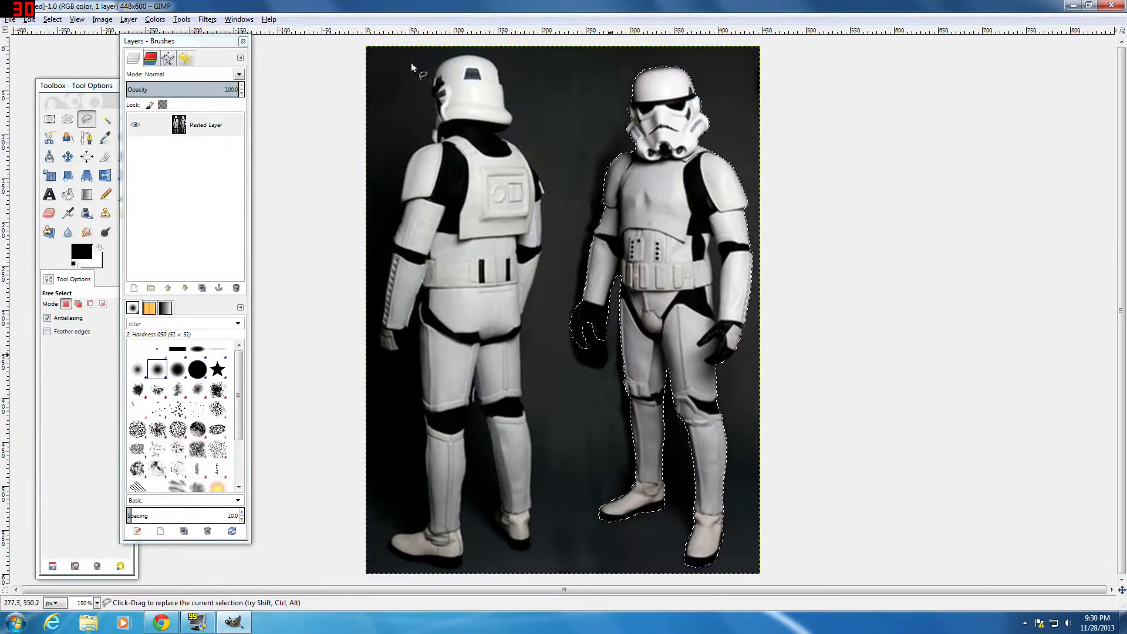
Step: Move the Layers - Brushes dock to the other side of the photo and invert the selection
{"action": "left_click_drag", "start_coordinate": [203, 41], "coordinate": [962, 67]}
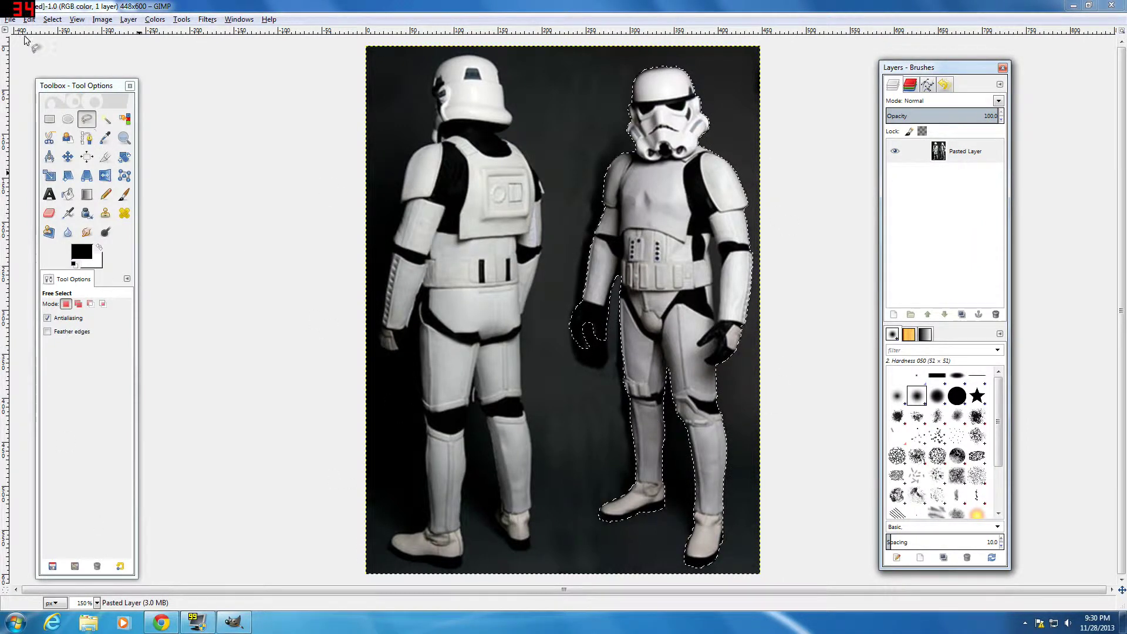
{"action": "left_click", "coordinate": [52, 20]}
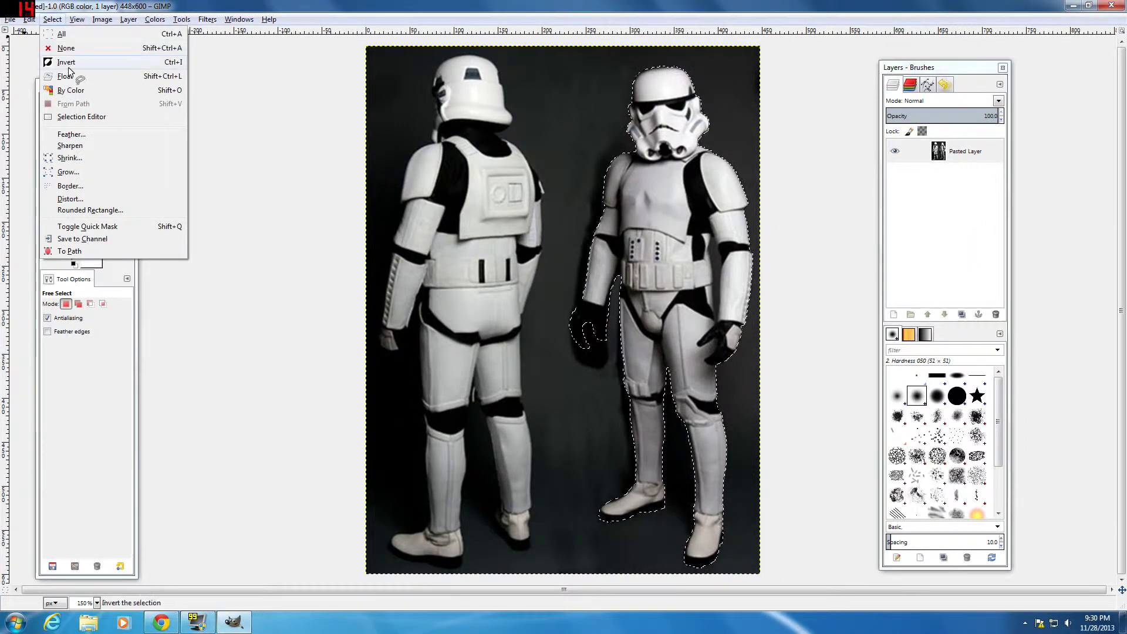
{"action": "left_click", "coordinate": [75, 72]}
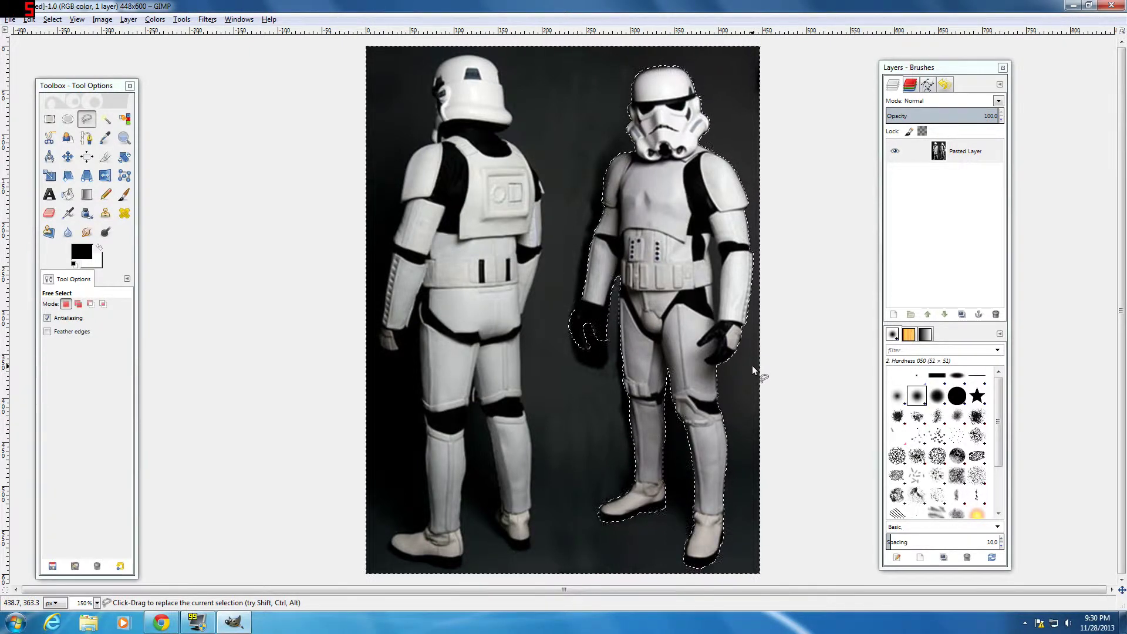
Step: Paint everything outside the front-facing stormtrooper white with the Pencil at a brush size of 597.04
{"action": "left_click", "coordinate": [105, 196]}
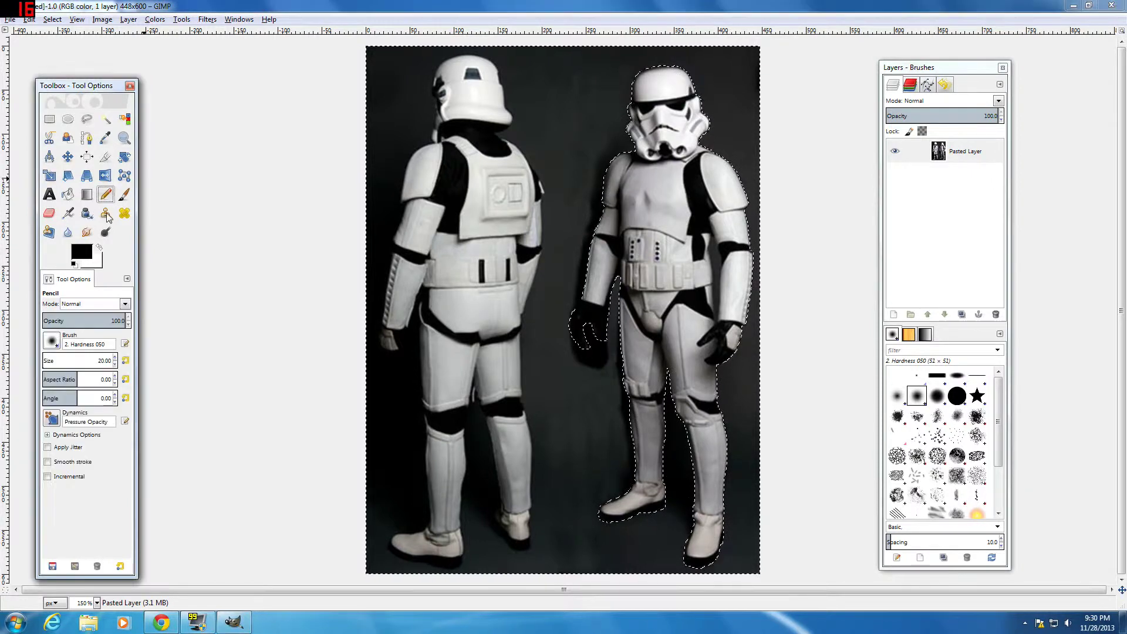
{"action": "left_click", "coordinate": [101, 248]}
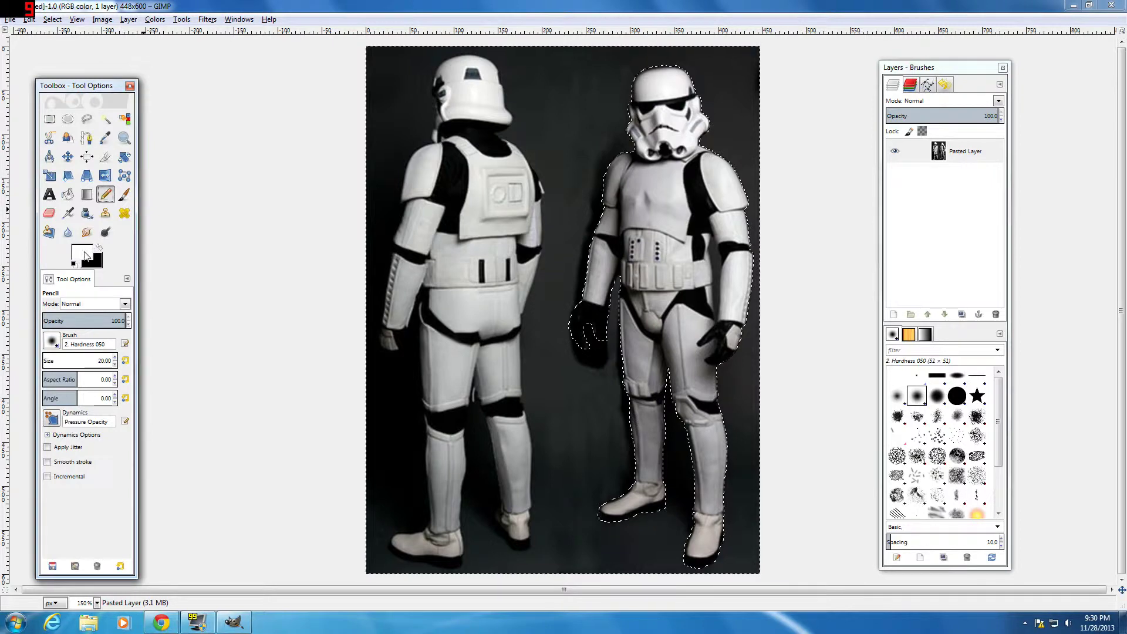
{"action": "left_click_drag", "start_coordinate": [49, 360], "coordinate": [84, 357]}
{"action": "mouse_move", "coordinate": [371, 168]}
{"action": "left_mouse_down"}
{"action": "mouse_move", "coordinate": [616, 297]}
{"action": "mouse_move", "coordinate": [456, 197]}
{"action": "mouse_move", "coordinate": [543, 382]}
{"action": "left_mouse_up"}
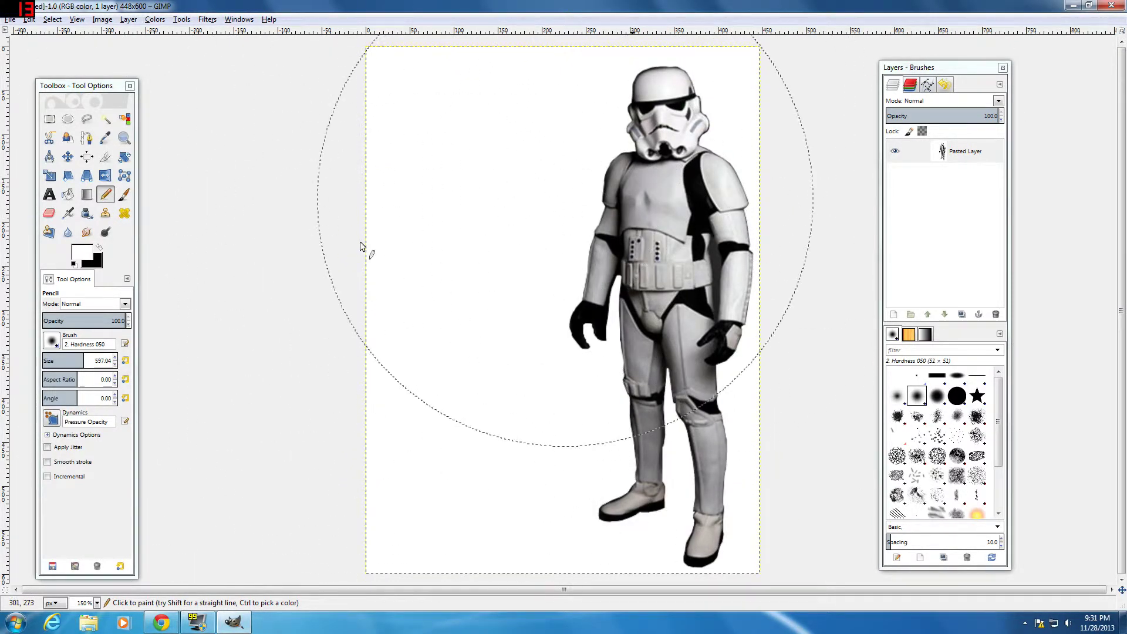
Step: Convert the white surroundings to transparency with Color to Alpha, previewing the helmet area before applying it
{"action": "left_click", "coordinate": [158, 19]}
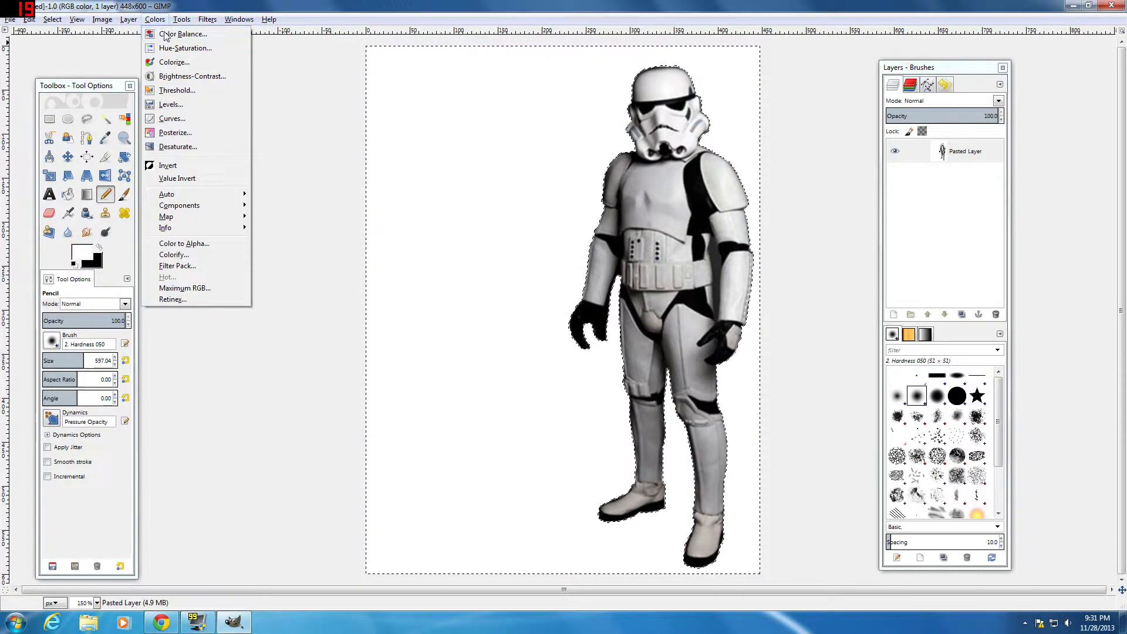
{"action": "left_click", "coordinate": [192, 243]}
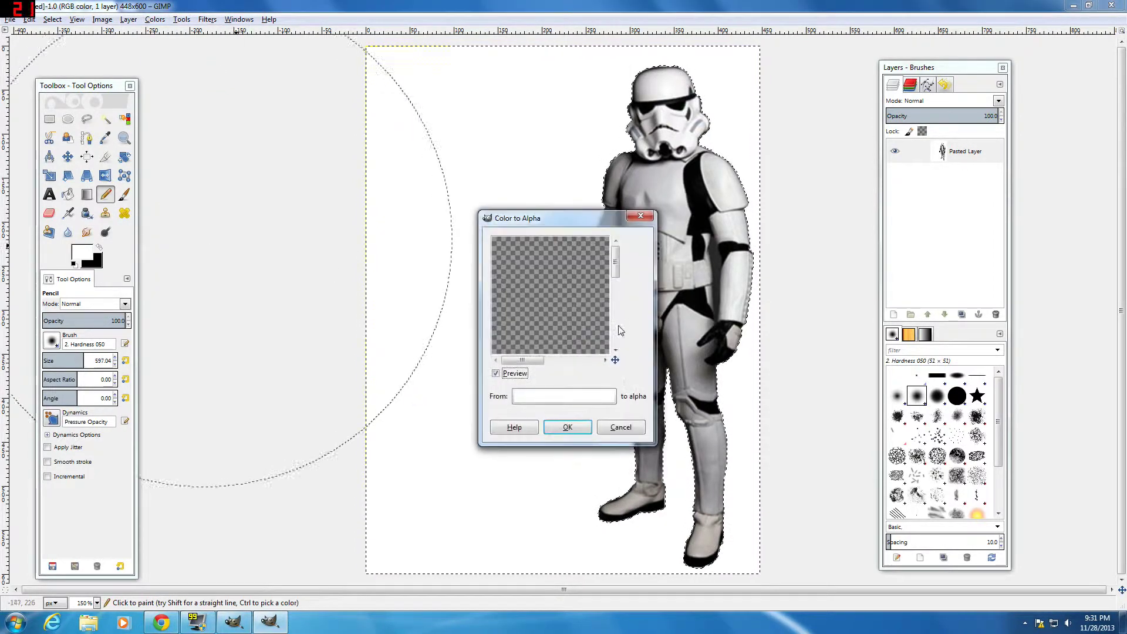
{"action": "left_click", "coordinate": [556, 359]}
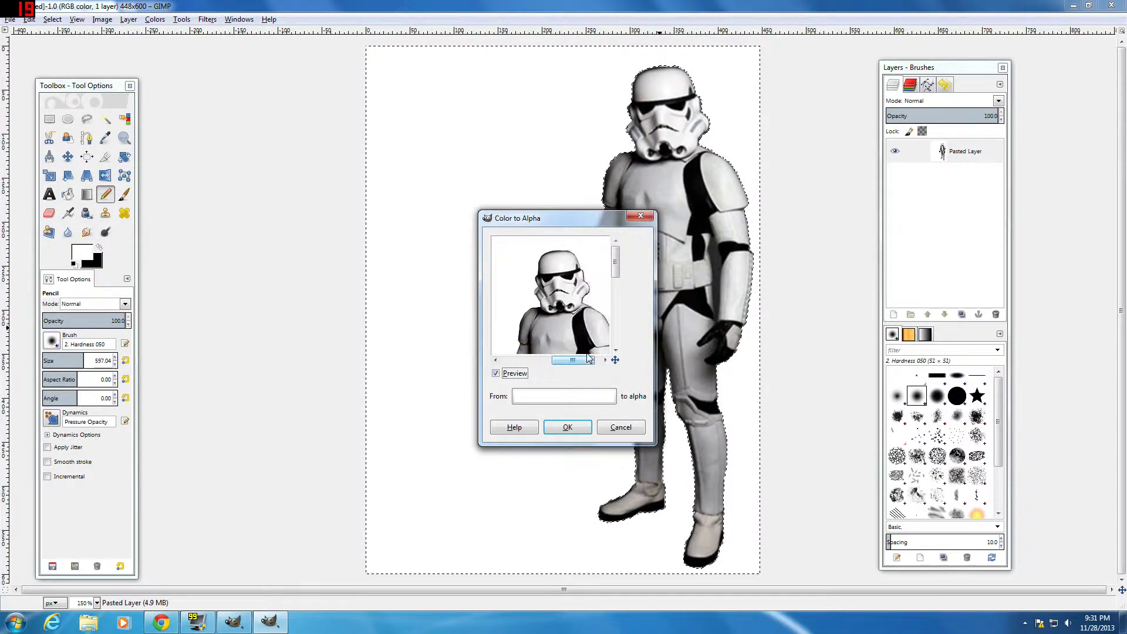
{"action": "left_click_drag", "start_coordinate": [573, 362], "coordinate": [549, 362]}
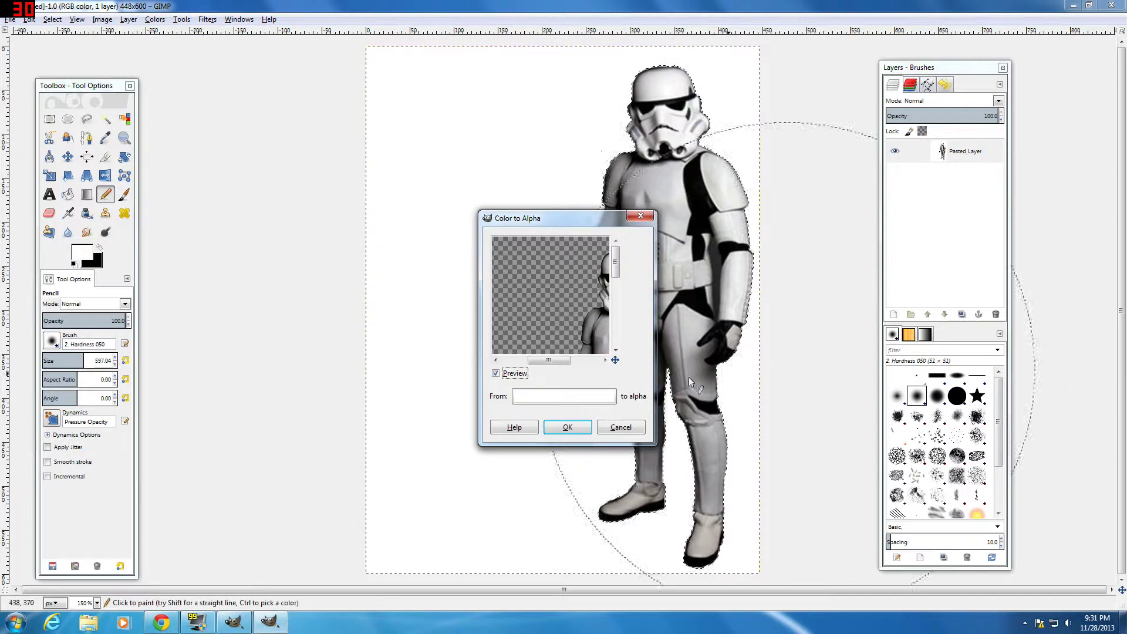
{"action": "left_click_drag", "start_coordinate": [557, 363], "coordinate": [576, 368]}
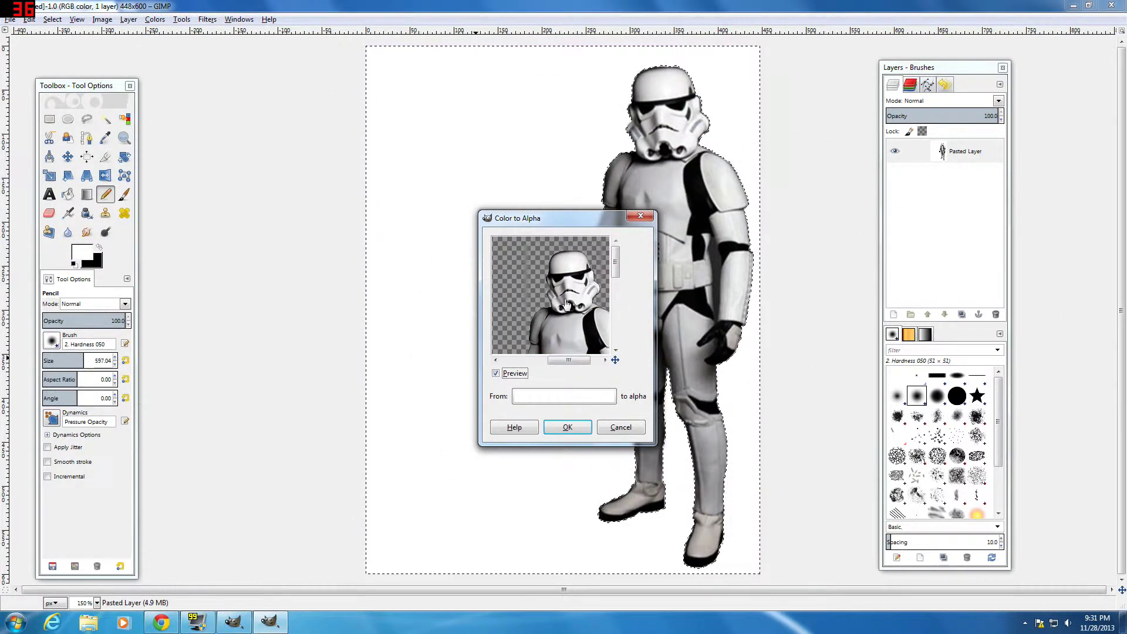
{"action": "left_click", "coordinate": [569, 428]}
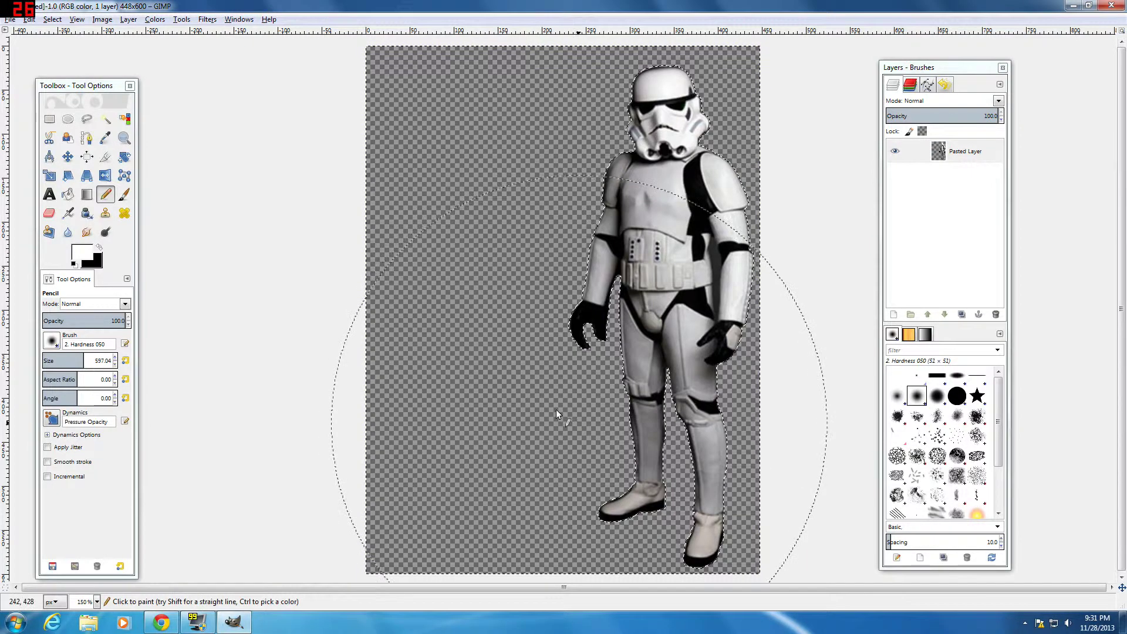
Step: Examine the pixels along the stormtrooper's arm outline up close and compare them with the whole figure
{"action": "scroll", "coordinate": [508, 368], "scroll_direction": "down", "scroll_amount": 2}
{"action": "scroll", "coordinate": [506, 371], "scroll_direction": "up", "scroll_amount": 2}
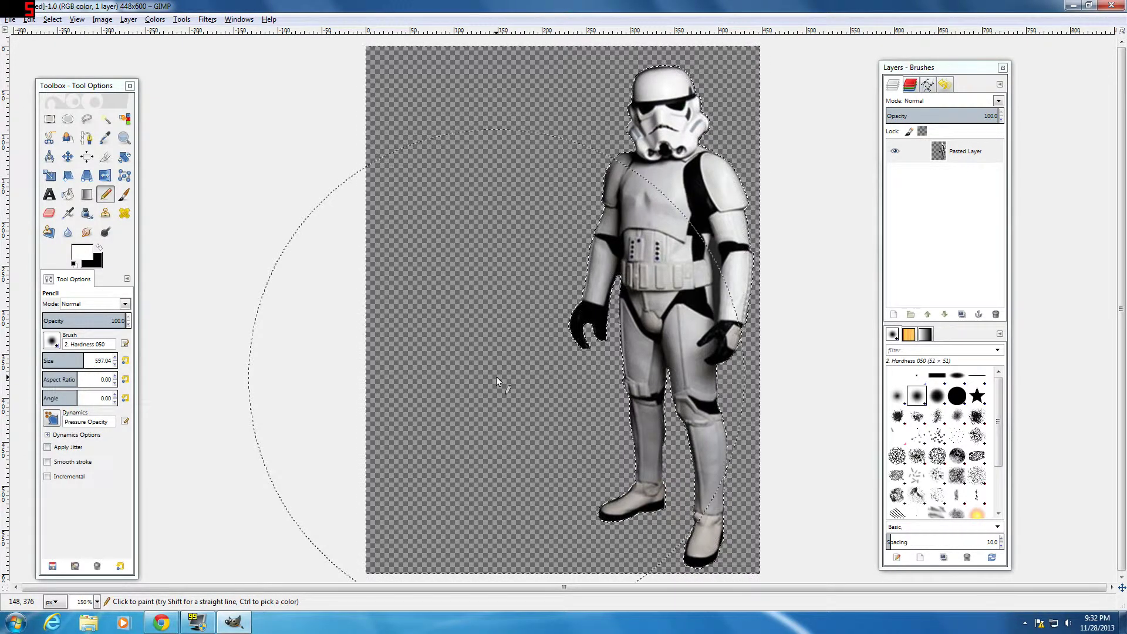
{"action": "scroll", "coordinate": [633, 218], "scroll_direction": "up", "scroll_amount": 7}
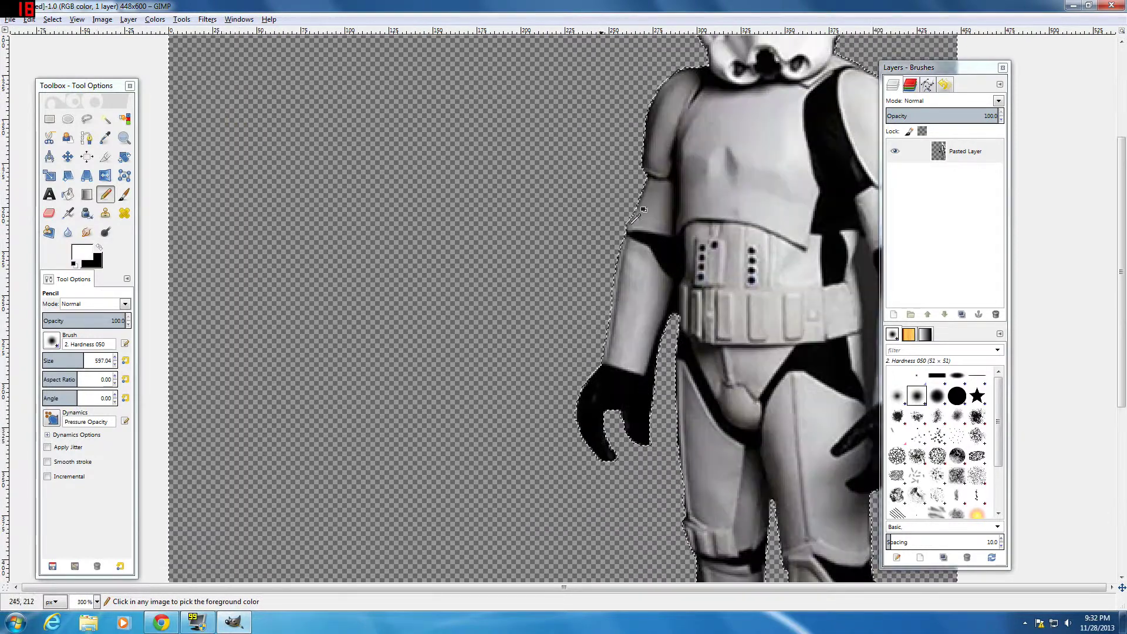
{"action": "key", "text": "ctrl+shift+a"}
{"action": "scroll", "coordinate": [698, 251], "scroll_direction": "down", "scroll_amount": 8}
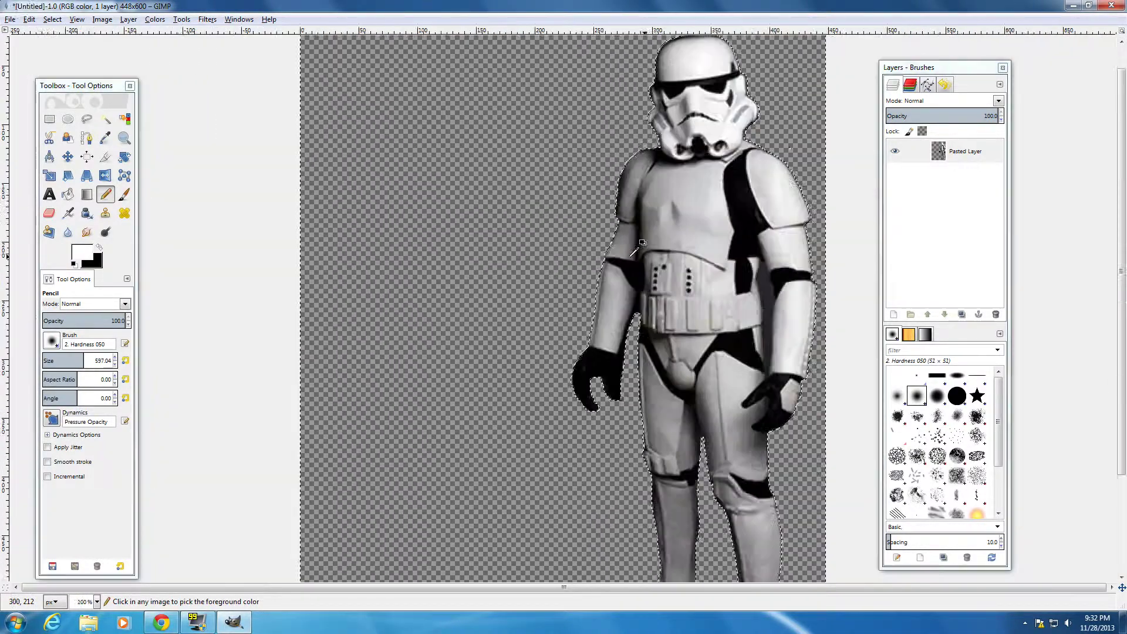
{"action": "scroll", "coordinate": [681, 230], "scroll_direction": "up", "scroll_amount": 6}
{"action": "scroll", "coordinate": [798, 244], "scroll_direction": "up", "scroll_amount": 2}
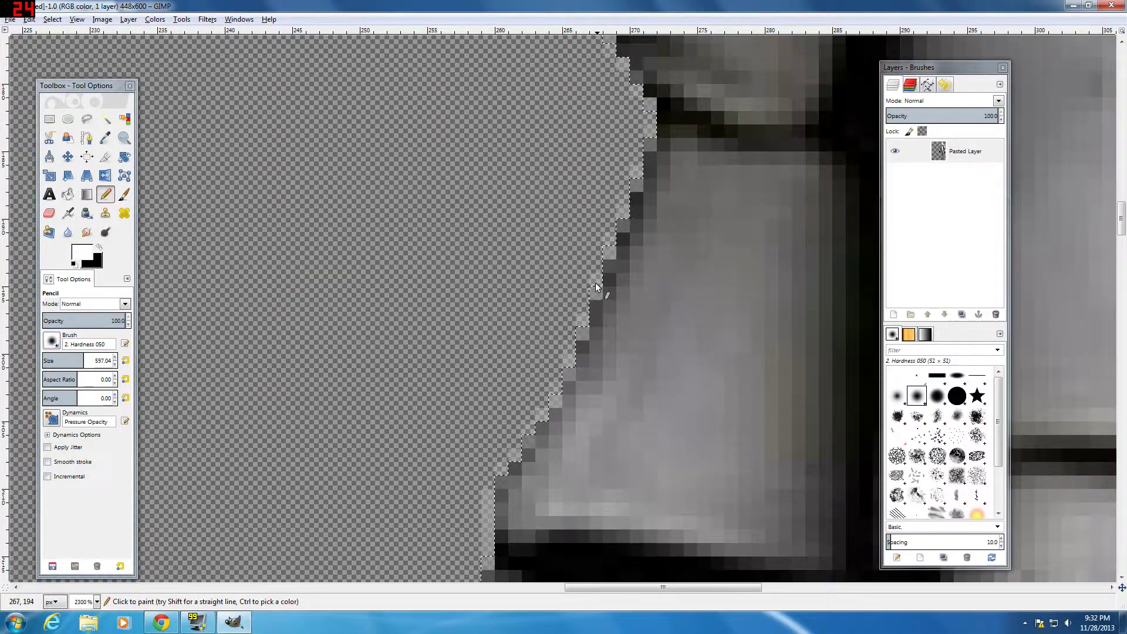
{"action": "scroll", "coordinate": [650, 211], "scroll_direction": "up", "scroll_amount": 2}
{"action": "scroll", "coordinate": [652, 205], "scroll_direction": "up", "scroll_amount": 1}
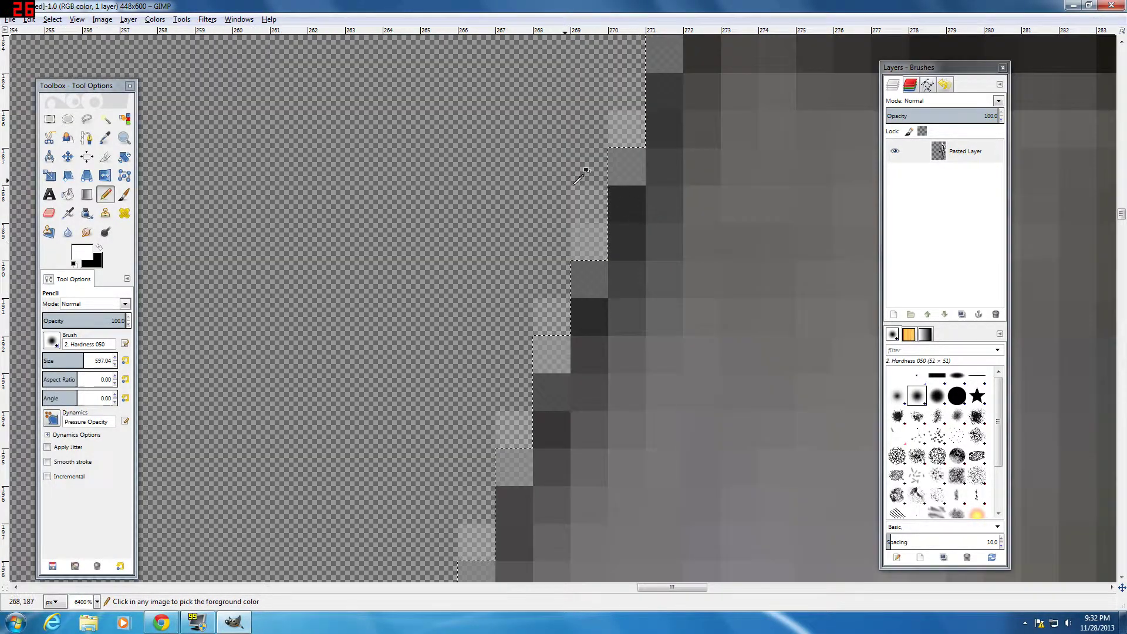
{"action": "scroll", "coordinate": [615, 94], "scroll_direction": "down", "scroll_amount": 8}
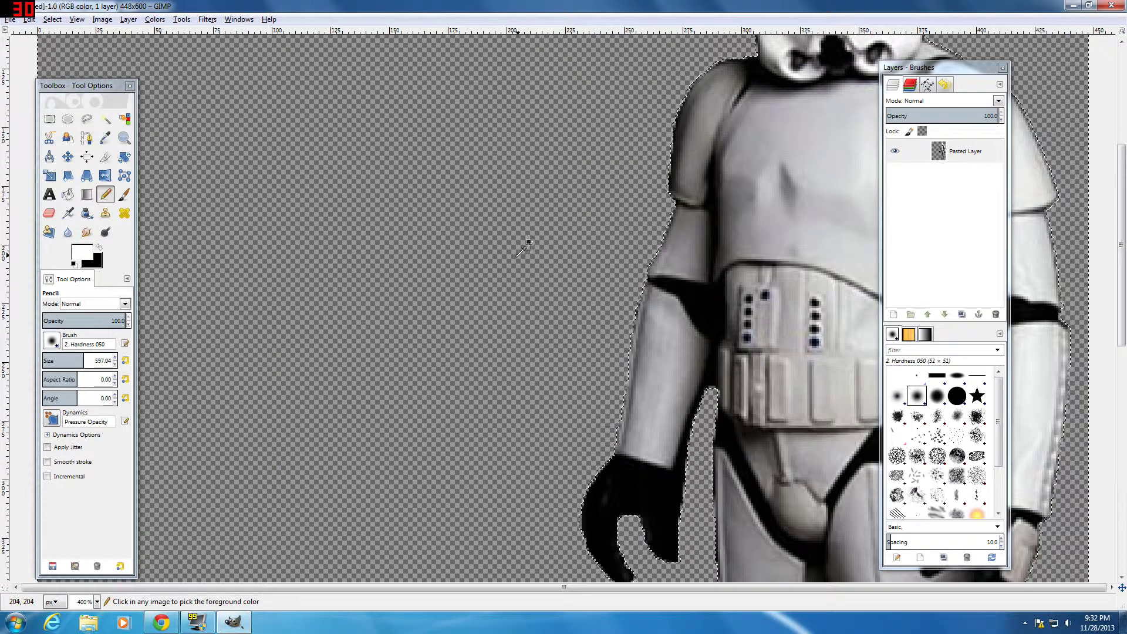
{"action": "scroll", "coordinate": [405, 216], "scroll_direction": "down", "scroll_amount": 2}
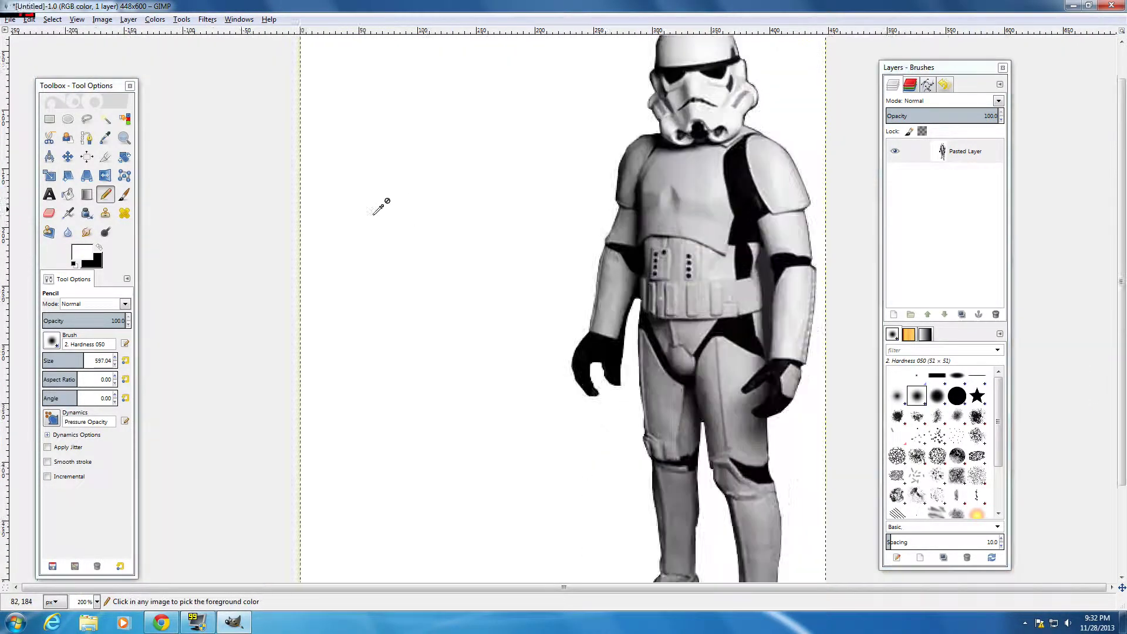
Step: Set the foreground color to red (ff0000) and bucket-fill the white area around the stormtrooper
{"action": "scroll", "coordinate": [382, 209], "scroll_direction": "down", "scroll_amount": 3}
{"action": "left_click", "coordinate": [82, 254]}
{"action": "left_click", "coordinate": [180, 289]}
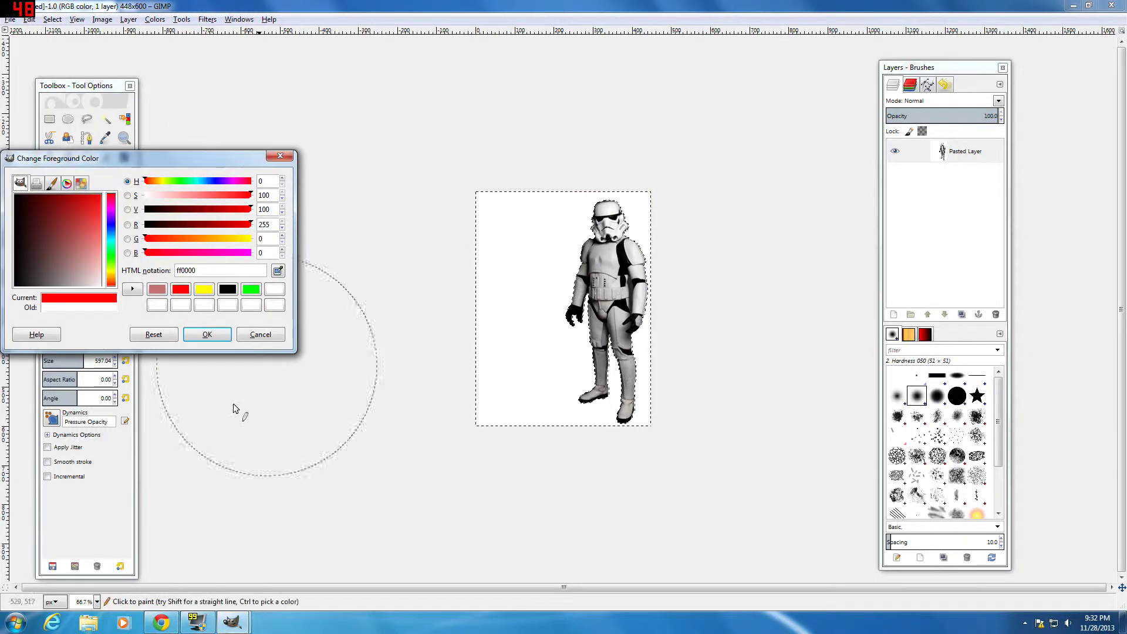
{"action": "left_click", "coordinate": [208, 334]}
{"action": "key", "text": "shift+b"}
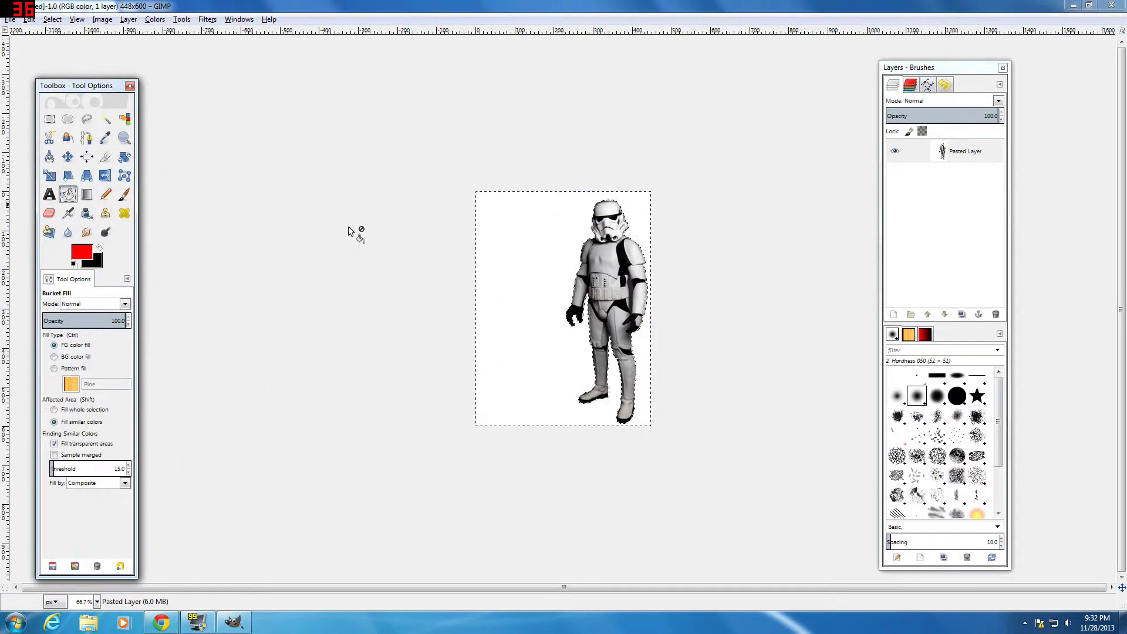
{"action": "left_click", "coordinate": [488, 238]}
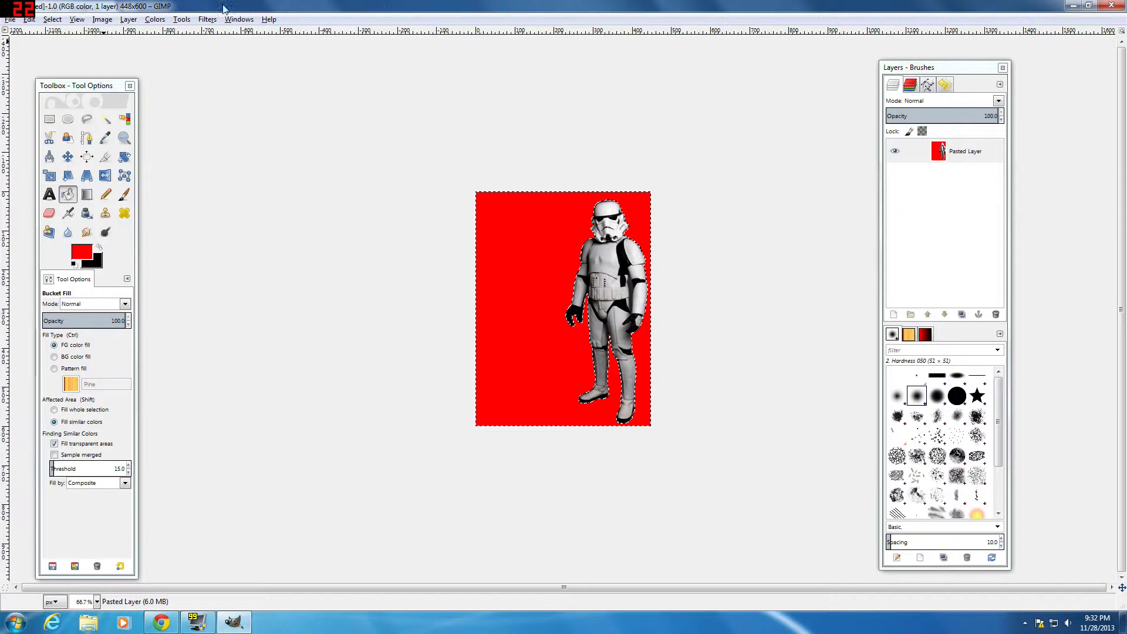
Step: Convert the red surroundings to transparency with Color to Alpha, using red as the source color
{"action": "left_click", "coordinate": [154, 19]}
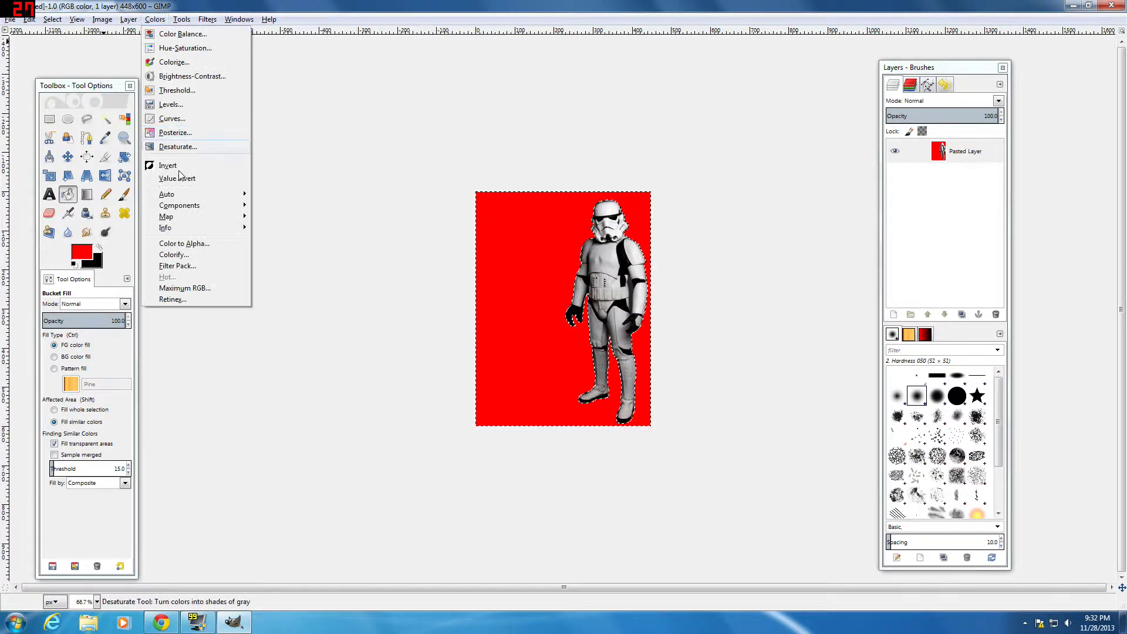
{"action": "left_click", "coordinate": [180, 243]}
{"action": "left_click", "coordinate": [574, 393]}
{"action": "left_click_drag", "start_coordinate": [127, 118], "coordinate": [160, 97]}
{"action": "left_click", "coordinate": [269, 233]}
{"action": "left_click", "coordinate": [568, 426]}
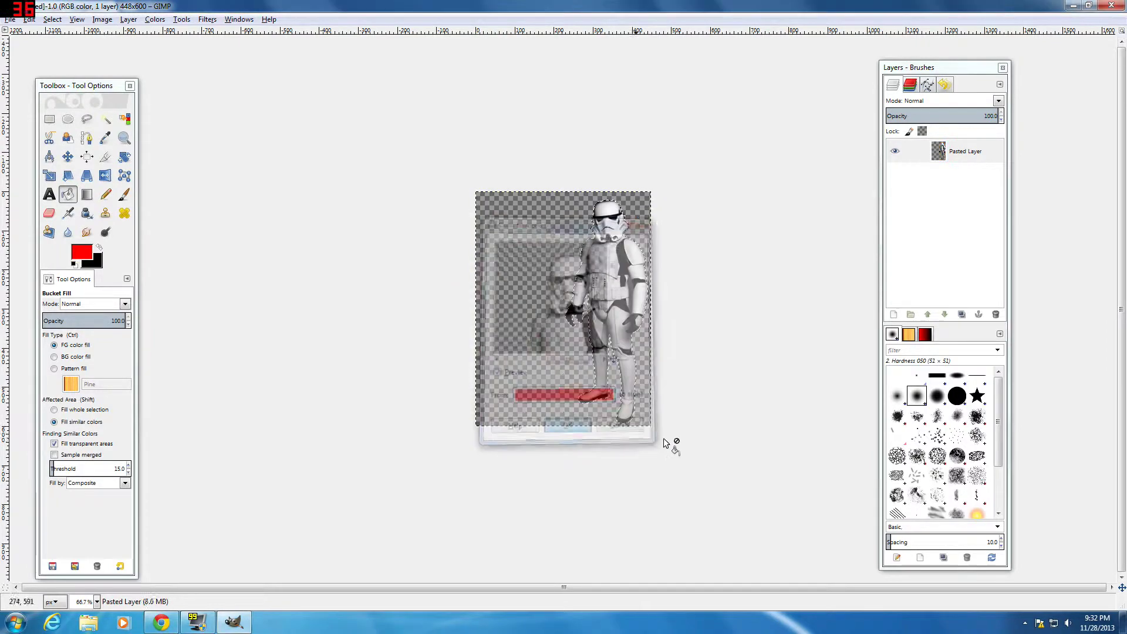
Step: Inspect the color fringe along the arm's edge and undo the red Color to Alpha and red fill
{"action": "key", "text": "2"}
{"action": "scroll", "coordinate": [639, 201], "scroll_direction": "up", "scroll_amount": 8}
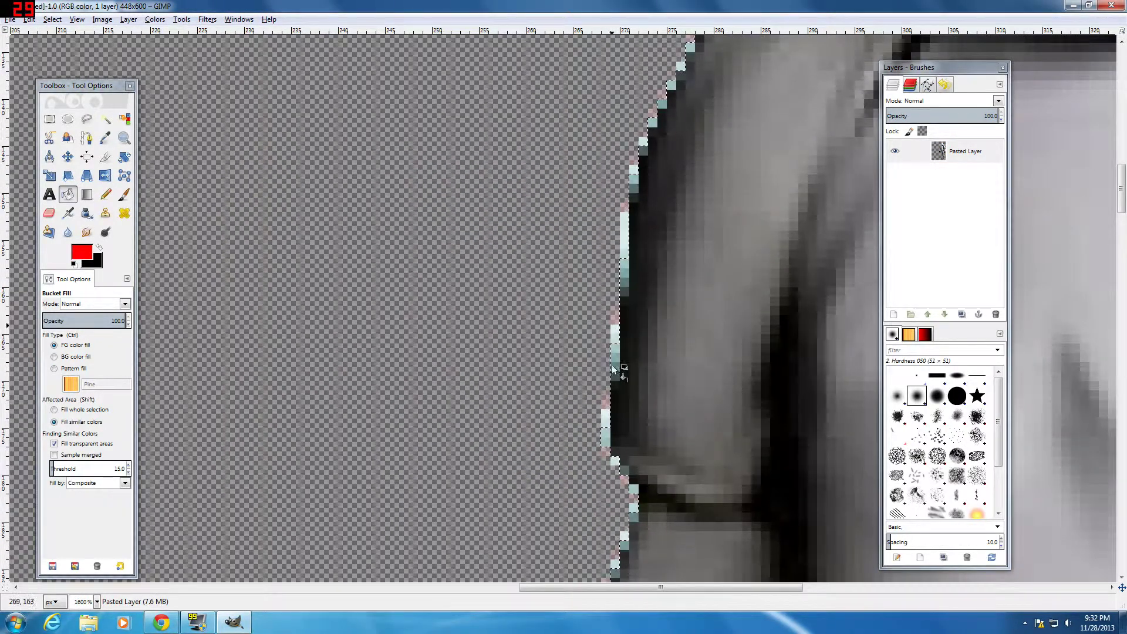
{"action": "scroll", "coordinate": [555, 471], "scroll_direction": "down", "scroll_amount": 7}
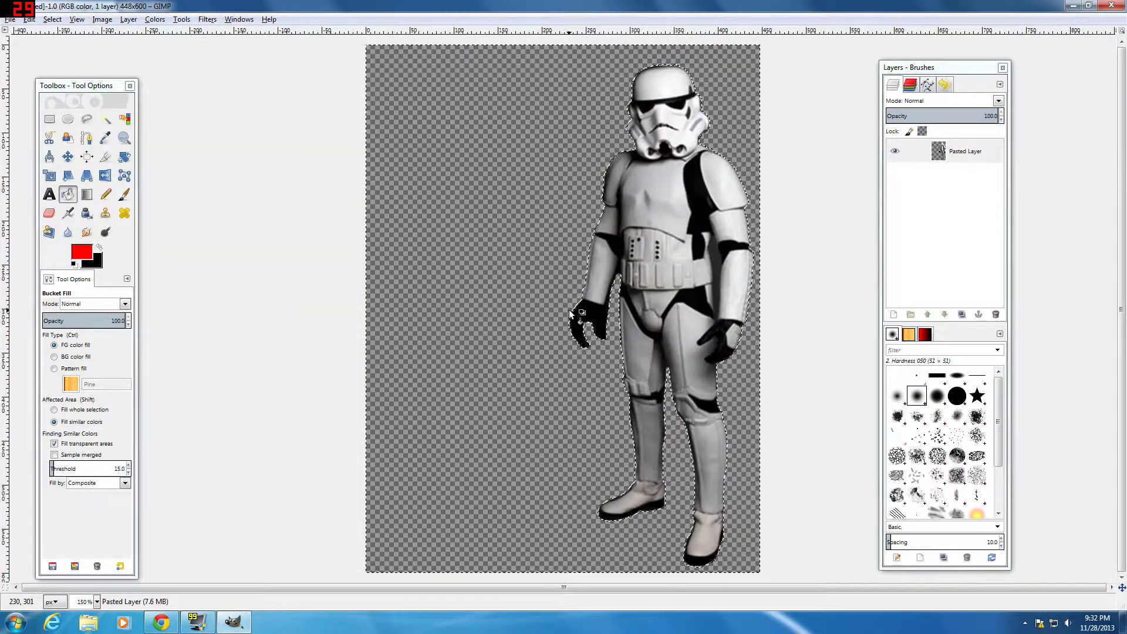
{"action": "left_click", "coordinate": [568, 309], "text": "ctrl"}
{"action": "key", "text": "ctrl+z"}
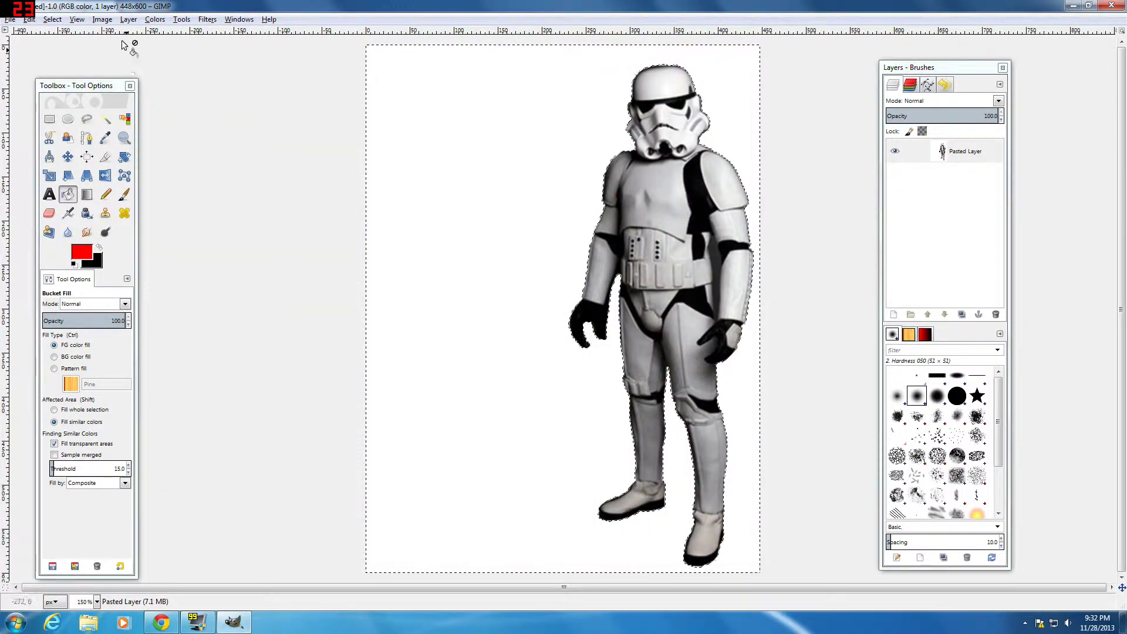
Step: Turn the white surroundings transparent with Color to Alpha, setting the source color to white (ffffff)
{"action": "left_click", "coordinate": [155, 19]}
{"action": "left_click", "coordinate": [239, 217]}
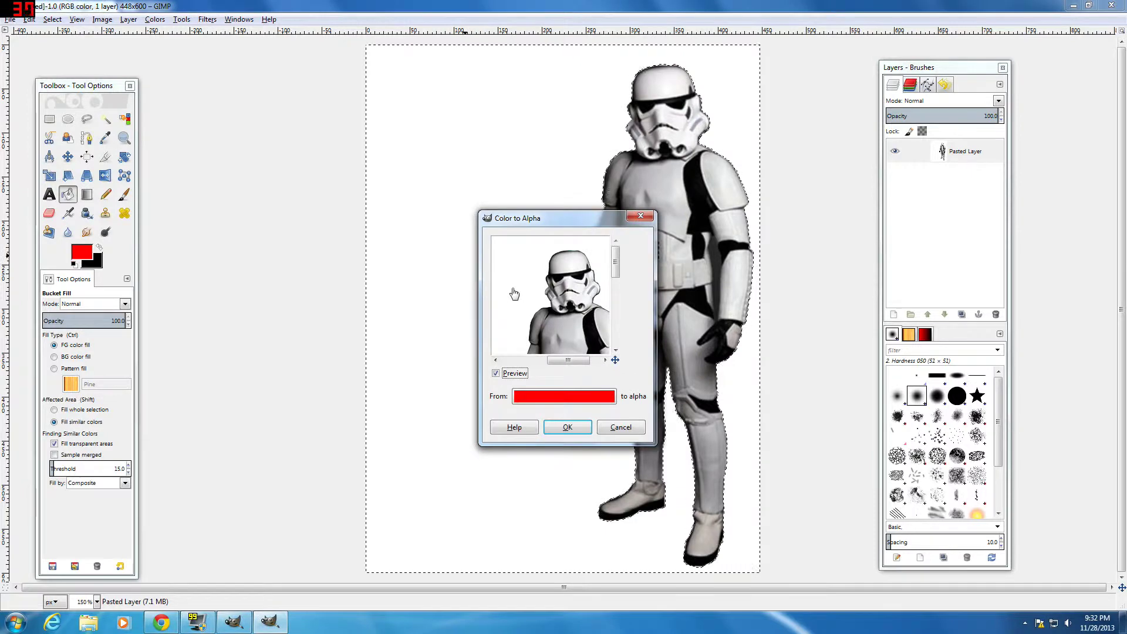
{"action": "left_click", "coordinate": [565, 395]}
{"action": "left_click", "coordinate": [108, 106]}
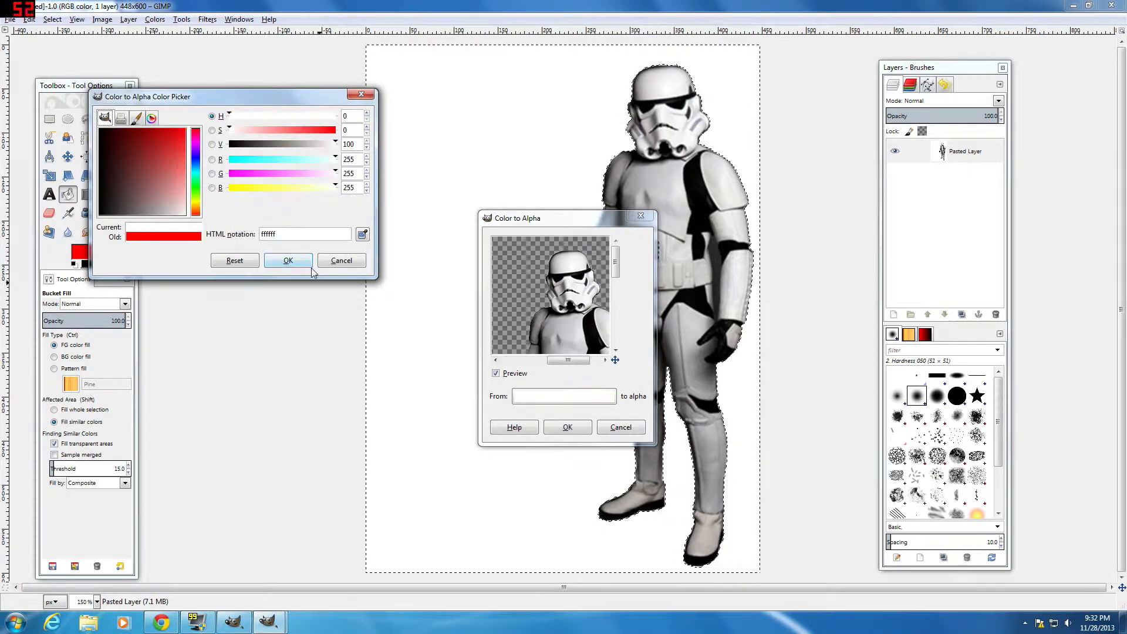
{"action": "left_click", "coordinate": [292, 257]}
{"action": "left_click", "coordinate": [567, 426]}
Step: Move the stormtrooper layer left so the figure stands nearer the canvas centre, and clear the selection
{"action": "key", "text": "minus"}
{"action": "key", "text": "minus"}
{"action": "key", "text": "minus"}
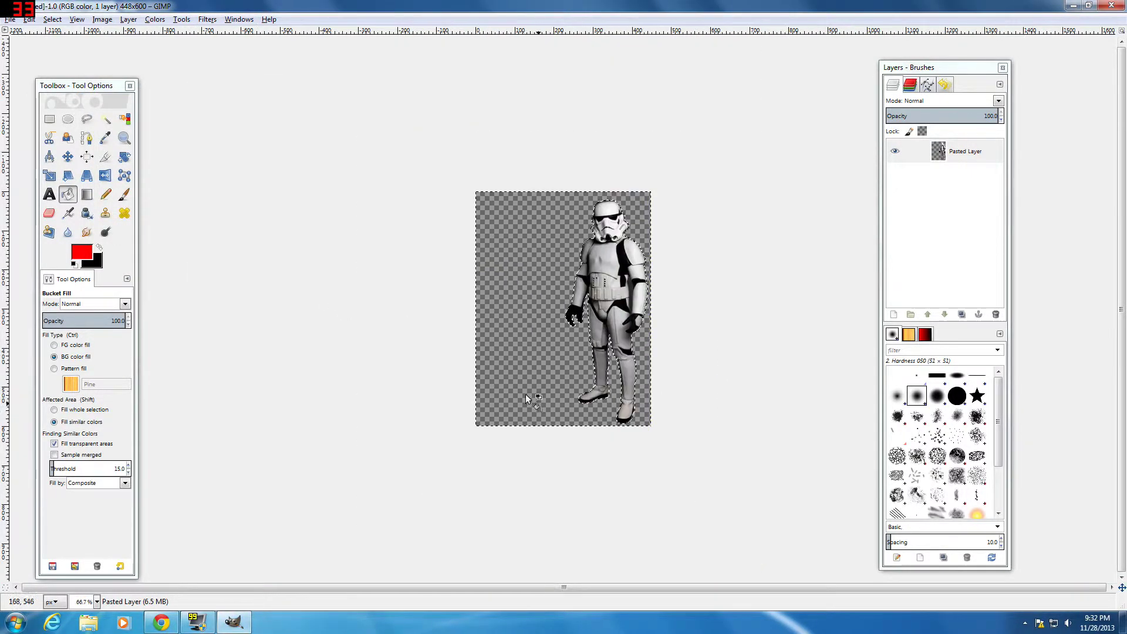
{"action": "key", "text": "m"}
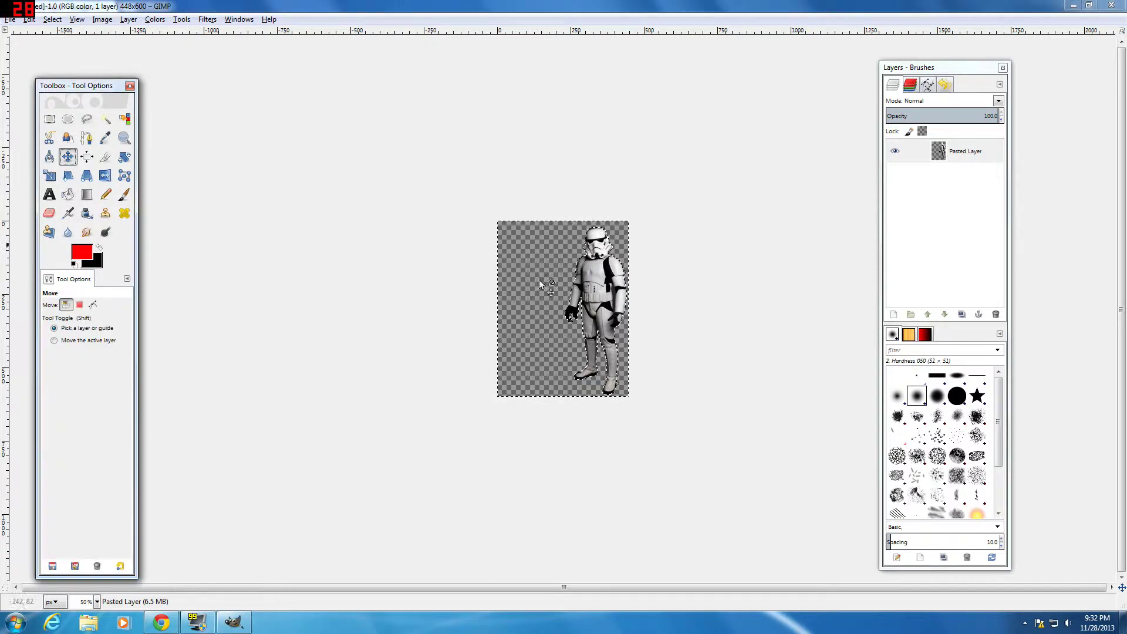
{"action": "left_click_drag", "start_coordinate": [587, 277], "coordinate": [562, 277]}
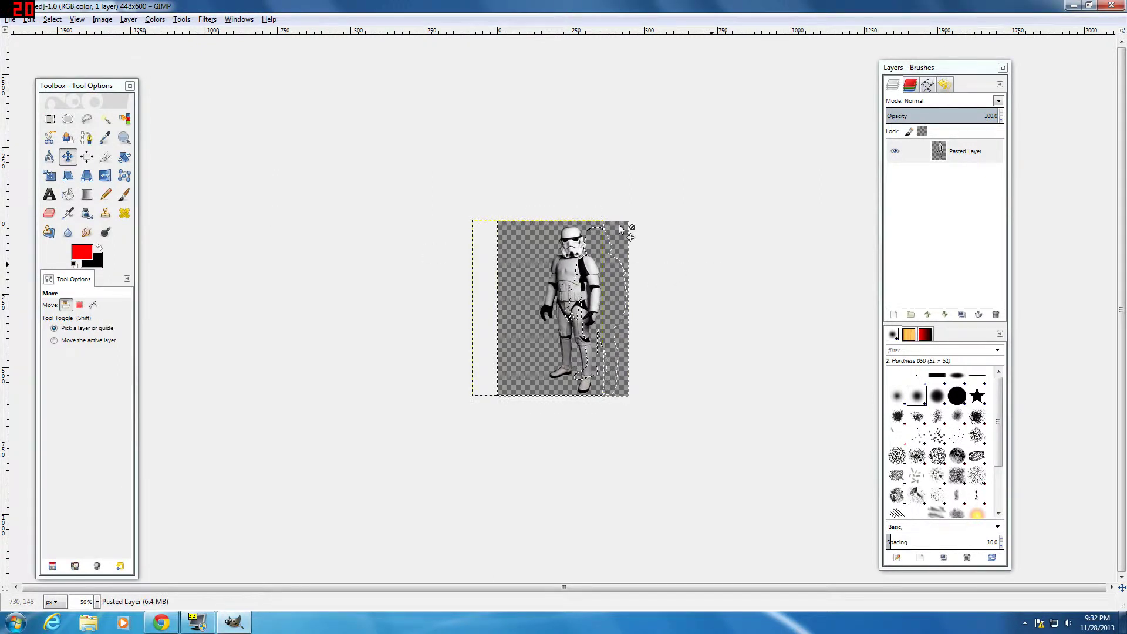
{"action": "left_click", "coordinate": [52, 19]}
{"action": "left_click", "coordinate": [68, 63]}
Step: Undo the deselection and the layer move
{"action": "left_click", "coordinate": [111, 19]}
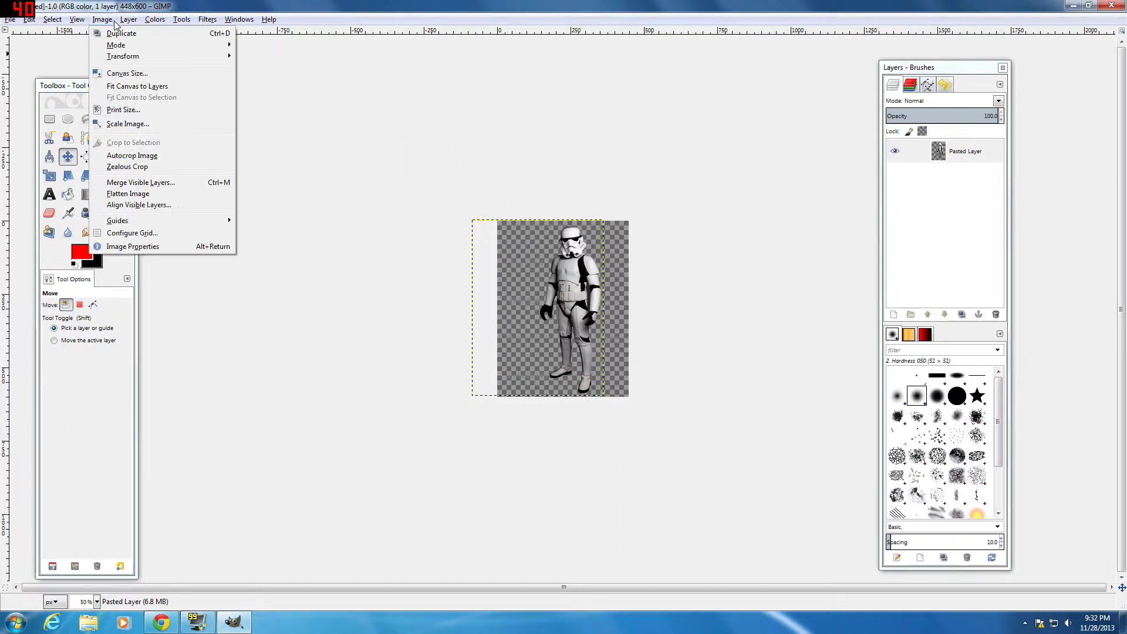
{"action": "mouse_move", "coordinate": [128, 20]}
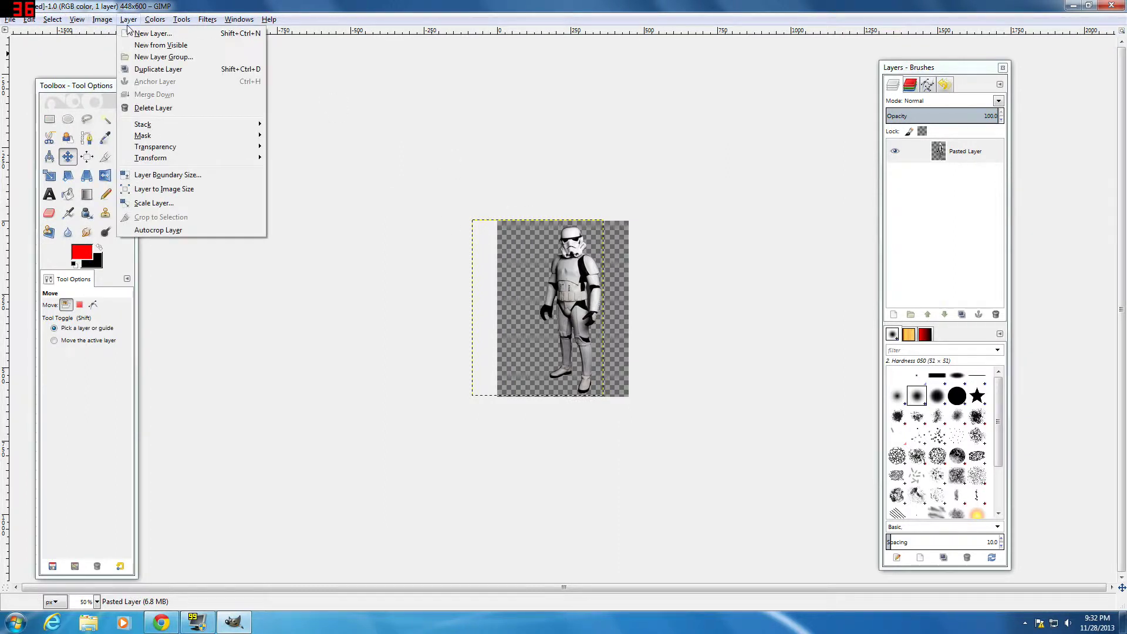
{"action": "left_click", "coordinate": [422, 101]}
{"action": "key", "text": "ctrl+z"}
{"action": "key", "text": "ctrl+z"}
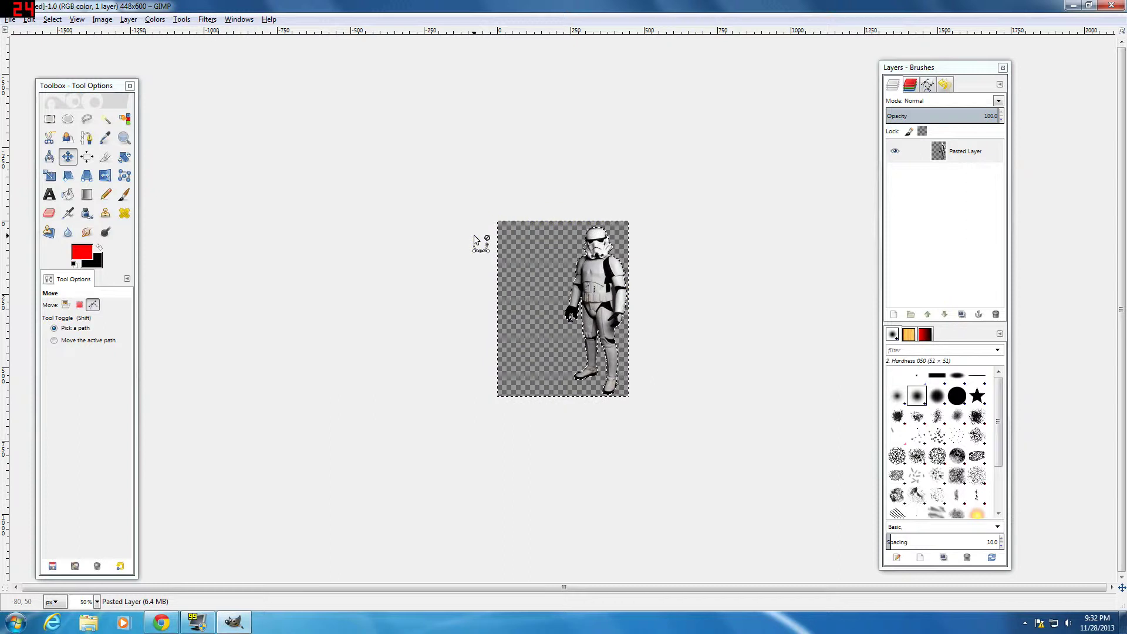
Step: Clear the selection around the stormtrooper
{"action": "key", "text": "ctrl+x"}
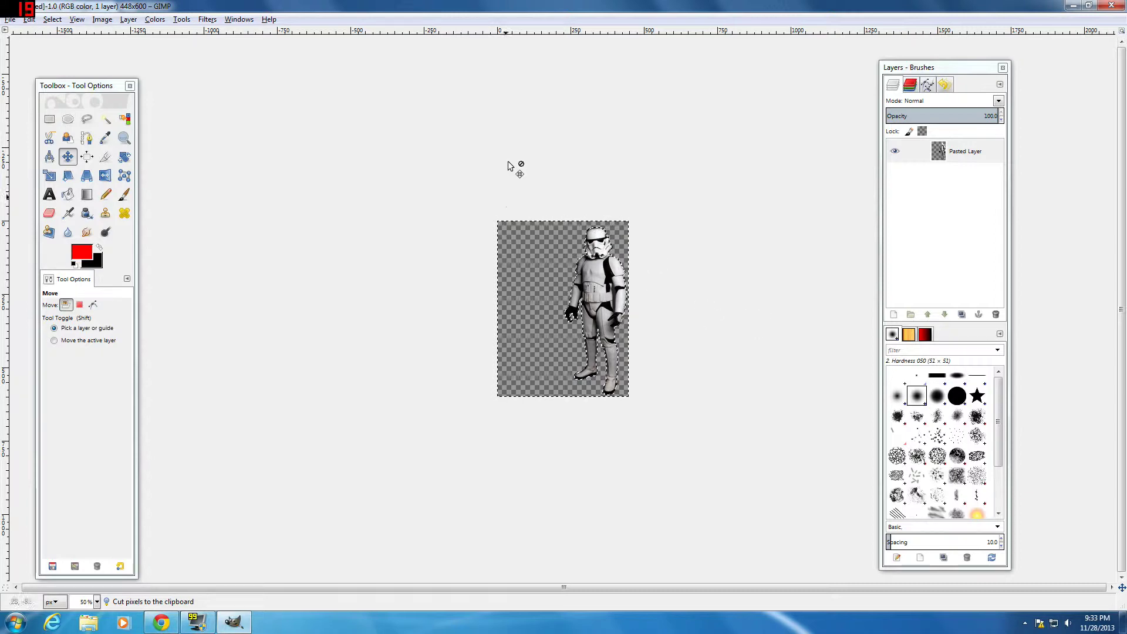
{"action": "left_click", "coordinate": [51, 20]}
{"action": "left_click", "coordinate": [71, 43]}
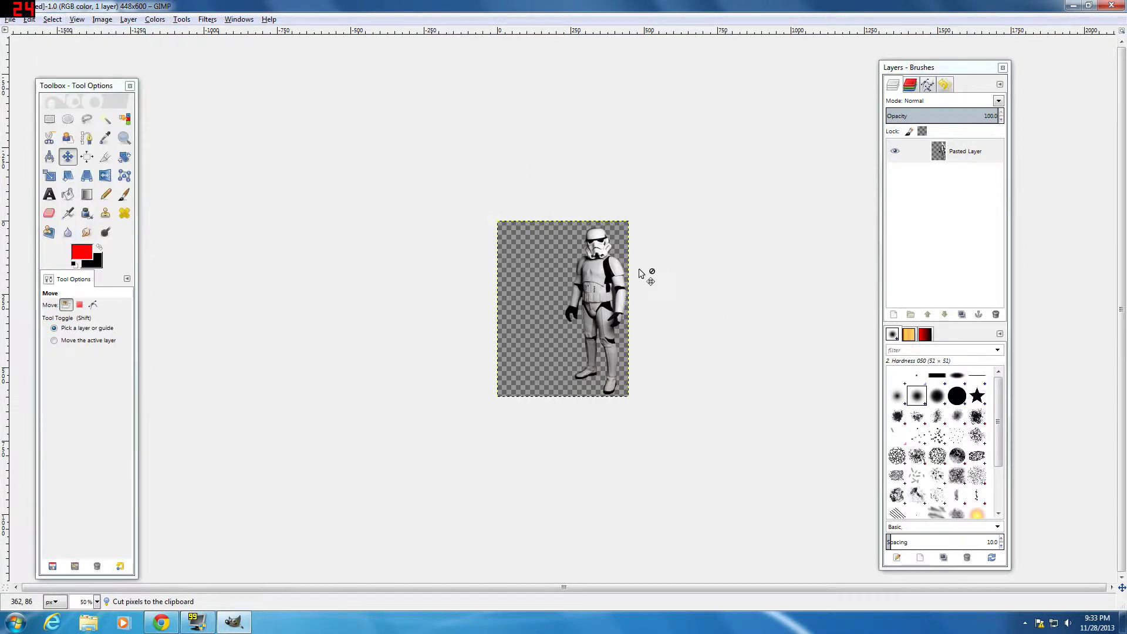
Step: Activate the Smudge tool and set its brush size to 7
{"action": "key", "text": "1"}
{"action": "key", "text": "2"}
{"action": "key", "text": "1"}
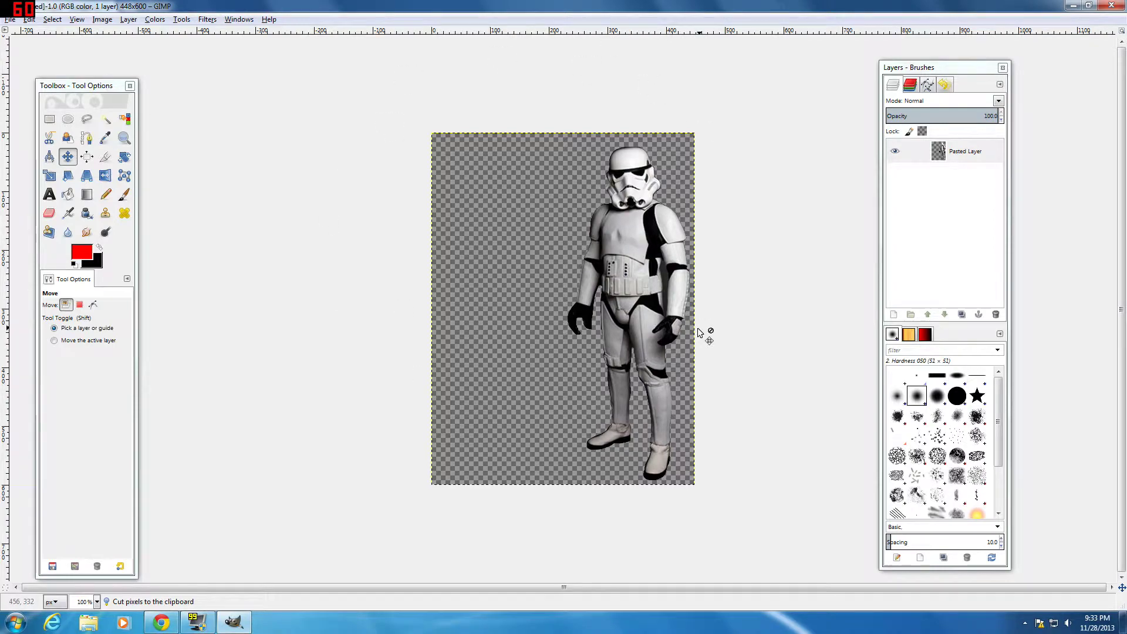
{"action": "scroll", "coordinate": [644, 96], "scroll_direction": "up", "scroll_amount": 3, "text": "ctrl"}
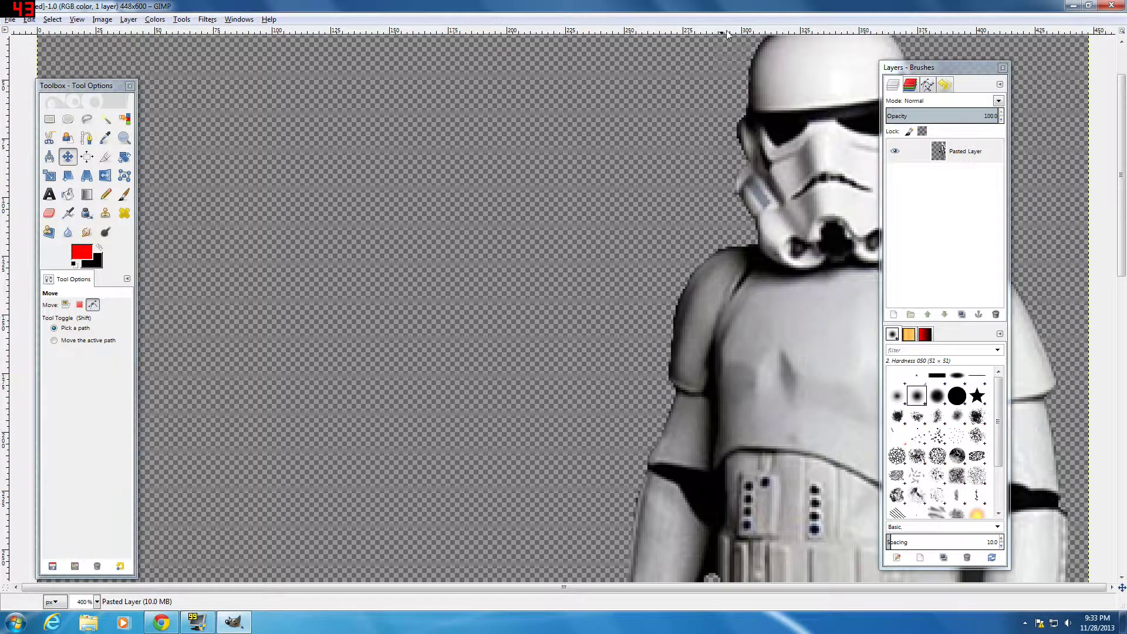
{"action": "scroll", "coordinate": [813, 249], "scroll_direction": "up", "scroll_amount": 3, "text": "ctrl"}
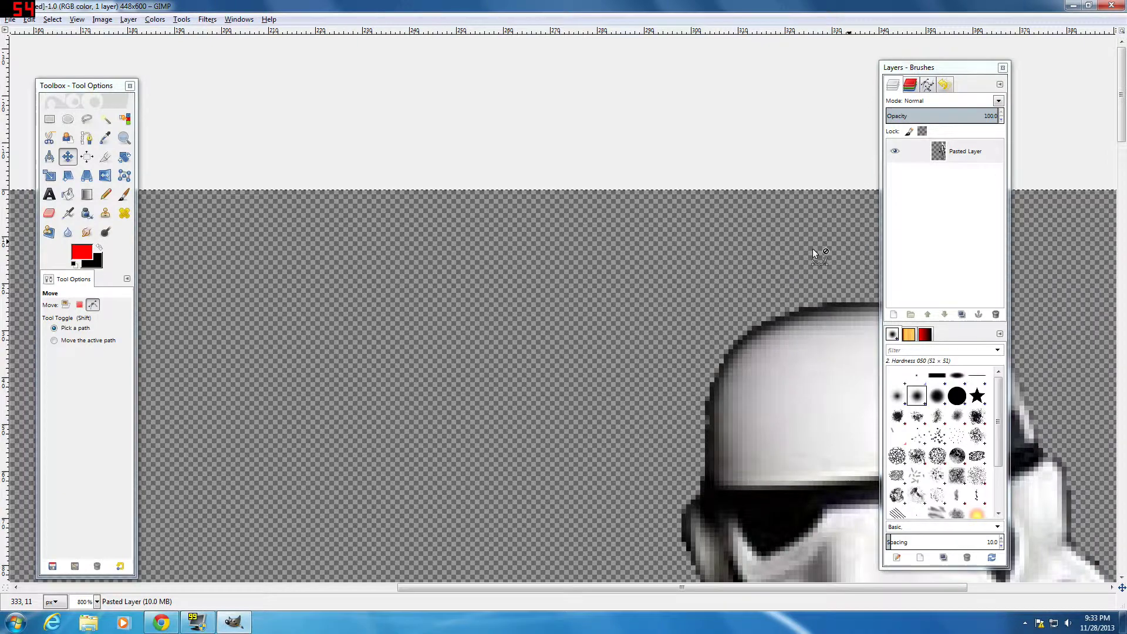
{"action": "left_click", "coordinate": [86, 233]}
{"action": "scroll", "coordinate": [141, 370], "scroll_direction": "down", "scroll_amount": 7, "text": "ctrl"}
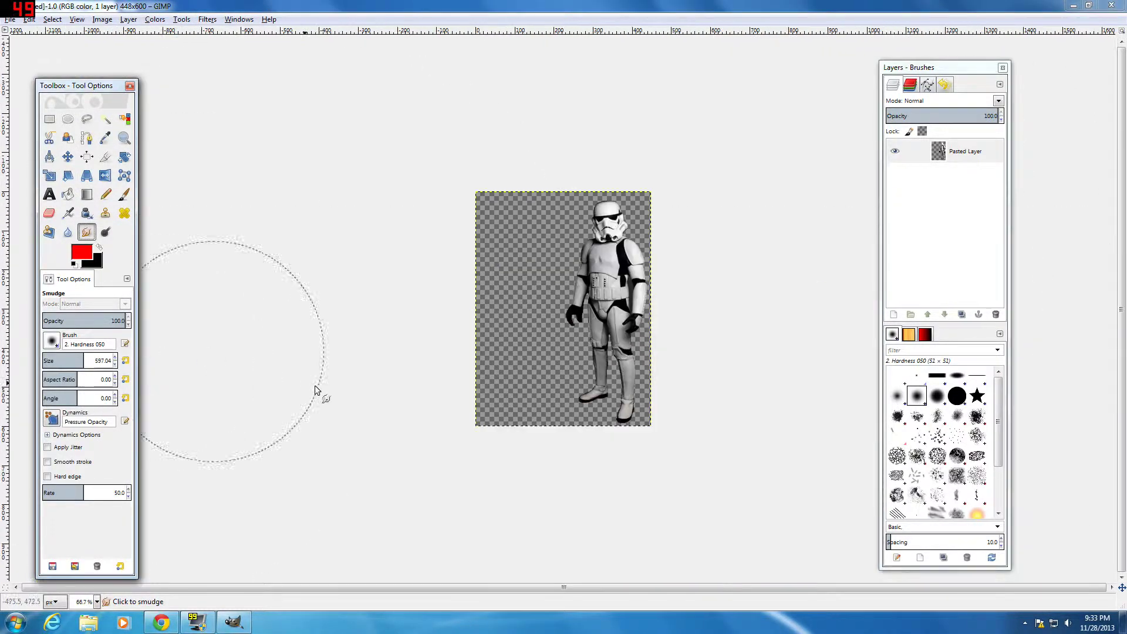
{"action": "left_click_drag", "start_coordinate": [72, 360], "coordinate": [47, 360]}
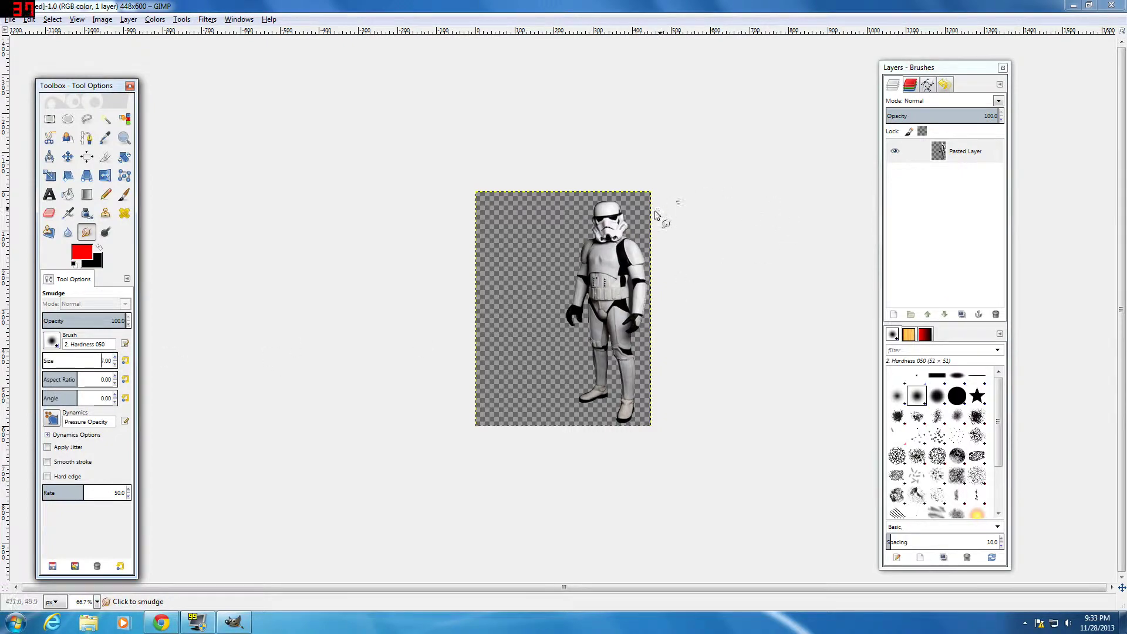
Step: Smudge the jagged upper outline of the stormtrooper's helmet to smooth its edge
{"action": "scroll", "coordinate": [663, 212], "scroll_direction": "up", "scroll_amount": 4, "text": "ctrl"}
{"action": "scroll", "coordinate": [782, 89], "scroll_direction": "up", "scroll_amount": 4, "text": "ctrl"}
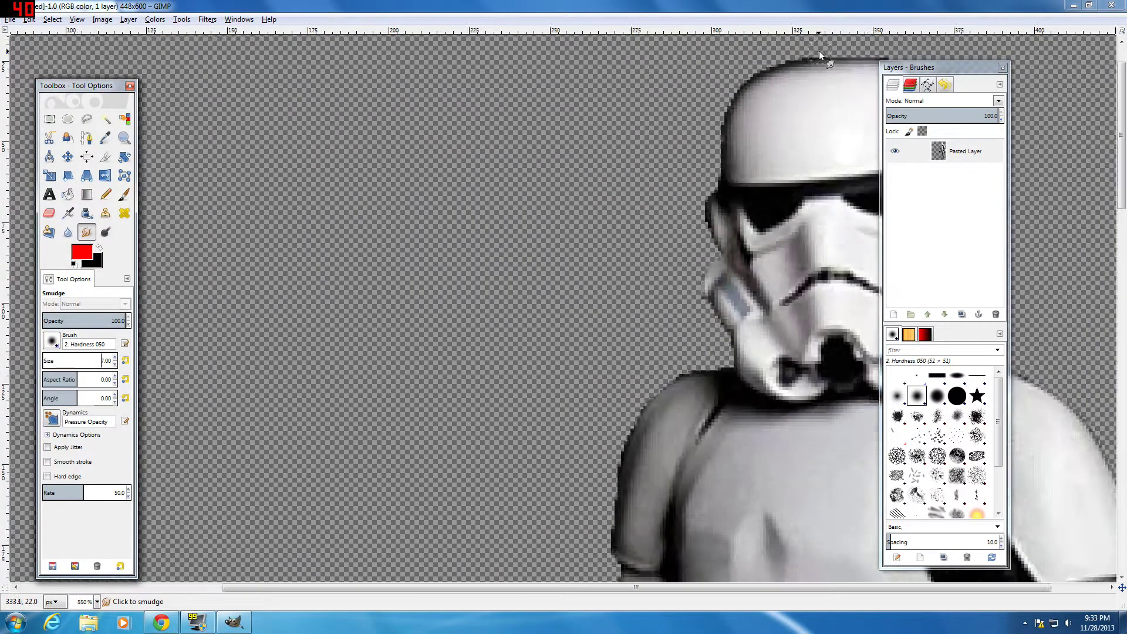
{"action": "left_click_drag", "start_coordinate": [773, 90], "coordinate": [753, 96]}
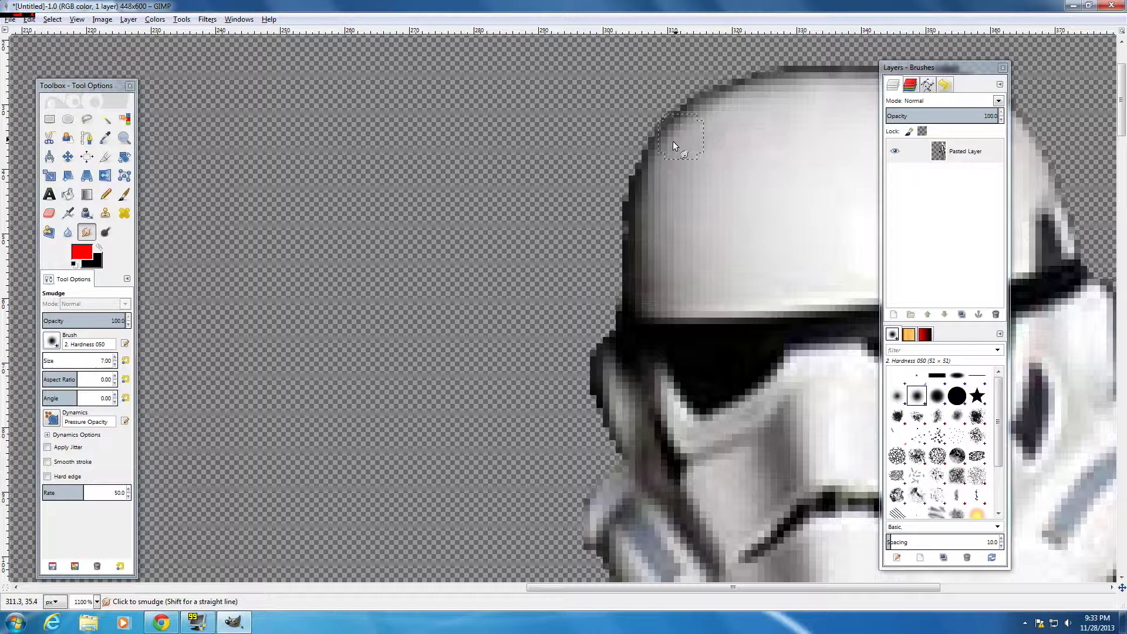
{"action": "scroll", "coordinate": [646, 213], "scroll_direction": "down", "scroll_amount": 5}
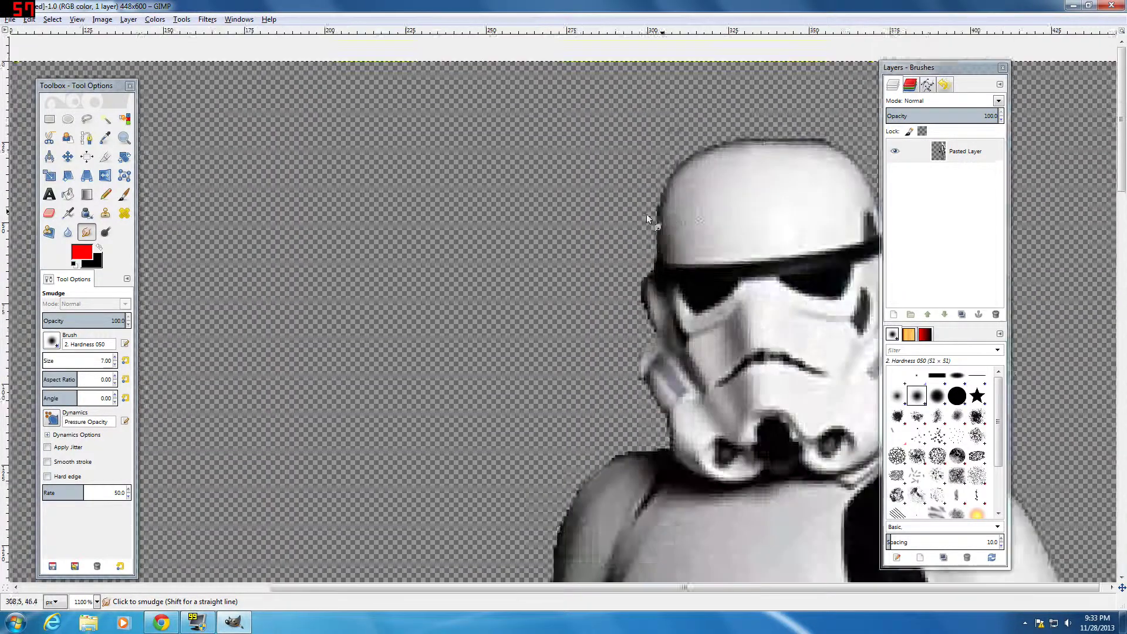
{"action": "scroll", "coordinate": [776, 190], "scroll_direction": "up", "scroll_amount": 3}
{"action": "scroll", "coordinate": [628, 249], "scroll_direction": "down", "scroll_amount": 6}
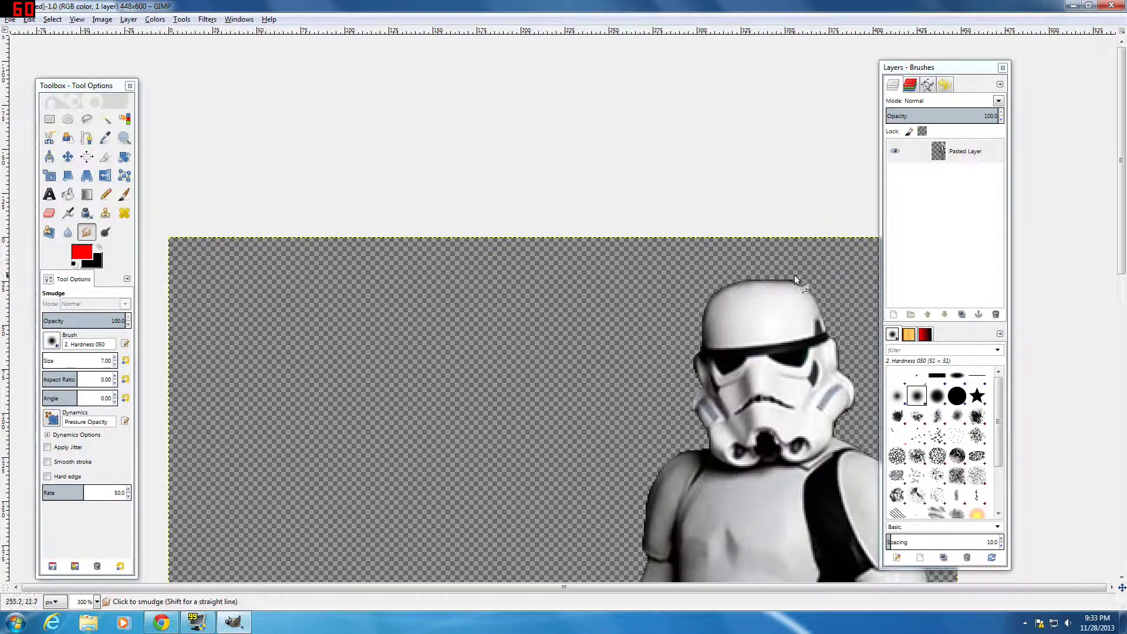